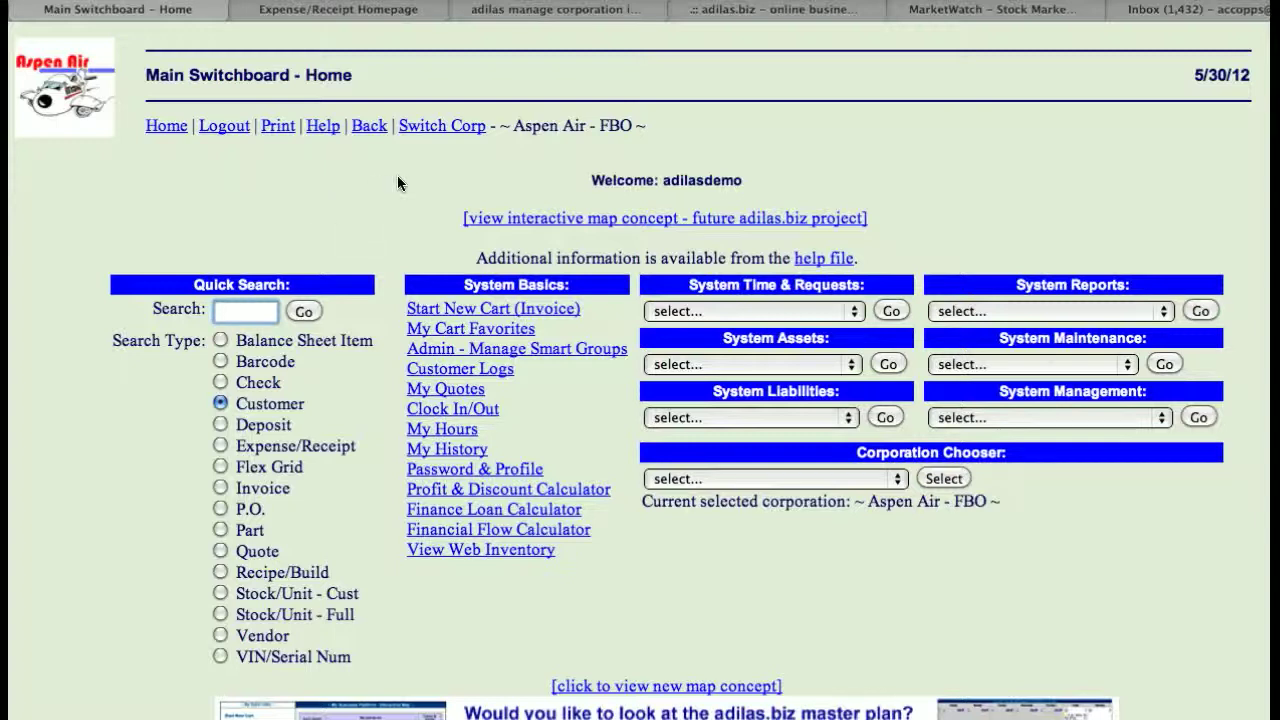
- Open the Payee Permission Home page from the system management options
{"action": "left_click", "coordinate": [1071, 417]}
{"action": "left_click", "coordinate": [1084, 444]}
{"action": "left_click", "coordinate": [1199, 418]}
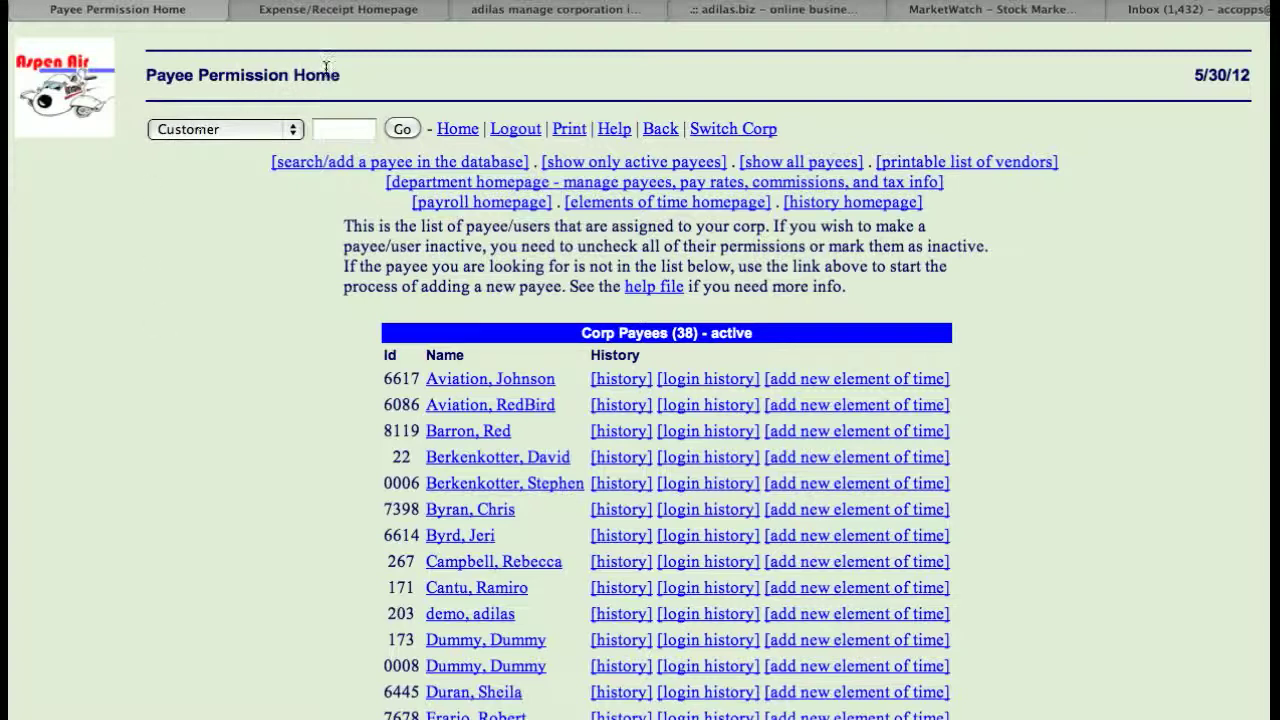
{"action": "left_click_drag", "start_coordinate": [343, 78], "coordinate": [145, 80]}
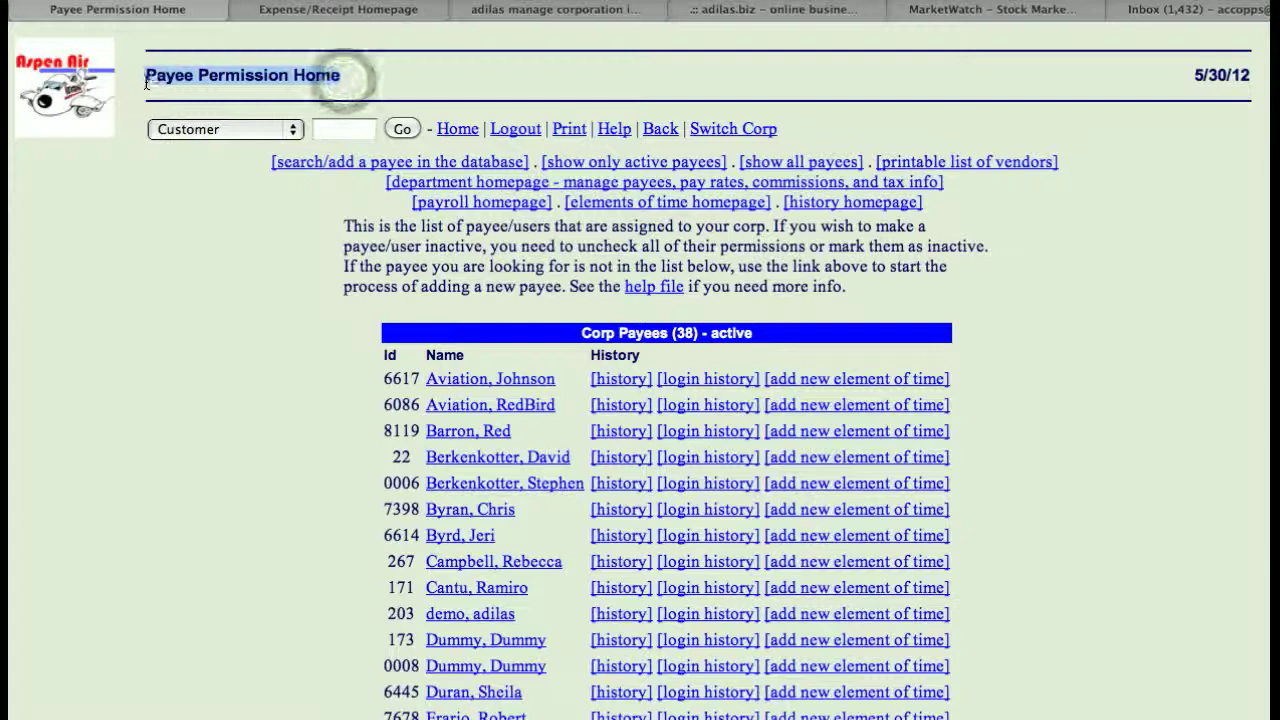
{"action": "left_click", "coordinate": [216, 289]}
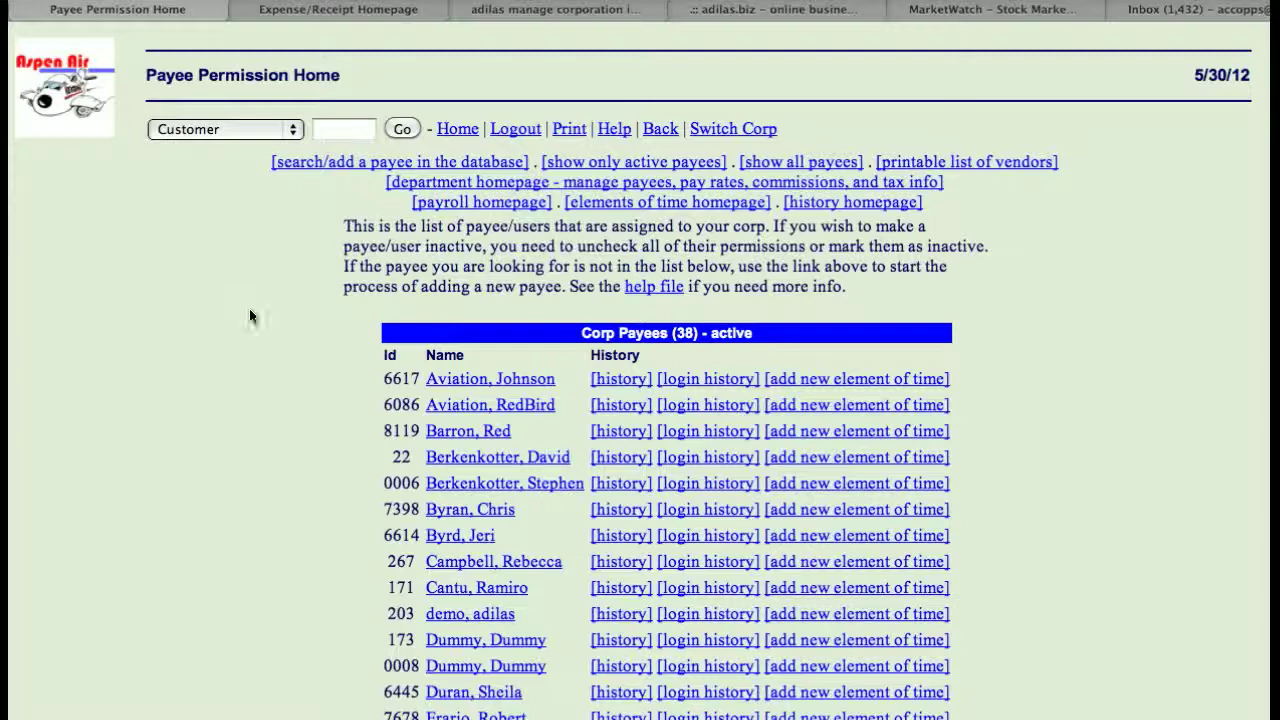
- Look through the active payee list, review the first payee's details and permission settings, and return to the list
{"action": "left_click", "coordinate": [354, 404]}
{"action": "scroll", "coordinate": [354, 404], "scroll_direction": "down", "scroll_amount": 1}
{"action": "scroll", "coordinate": [353, 405], "scroll_direction": "down", "scroll_amount": 8}
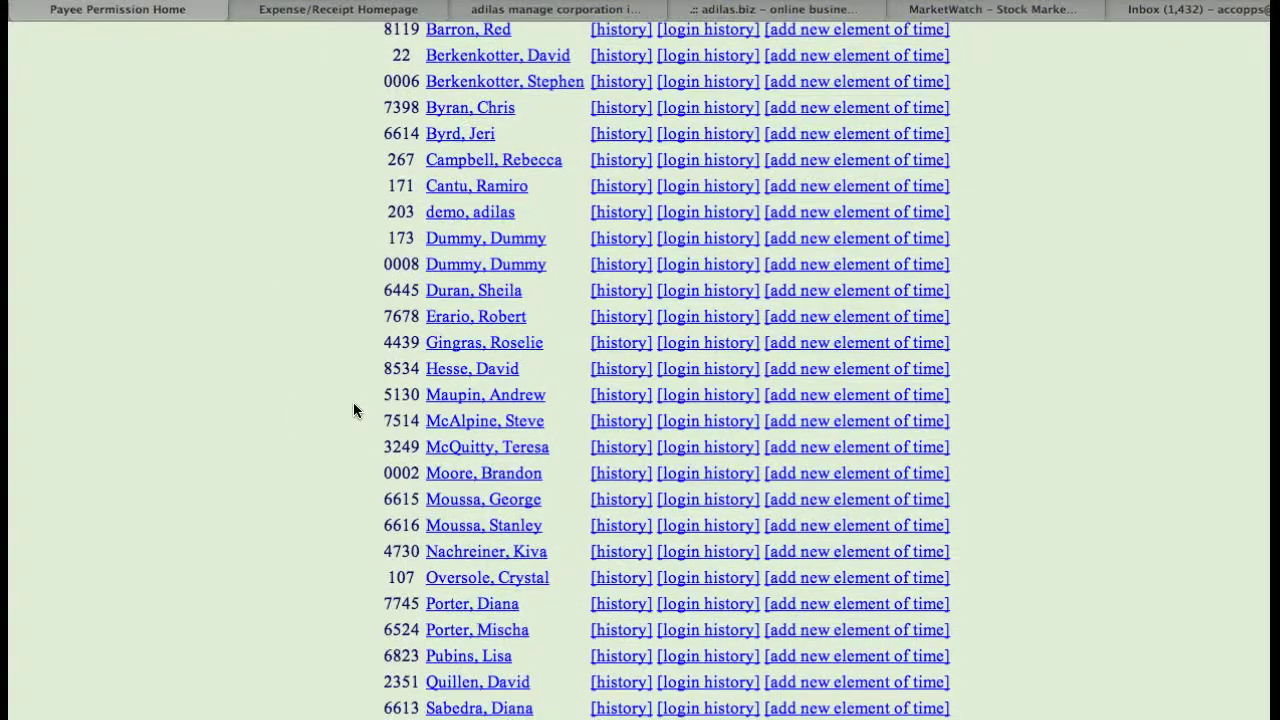
{"action": "scroll", "coordinate": [354, 410], "scroll_direction": "up", "scroll_amount": 9}
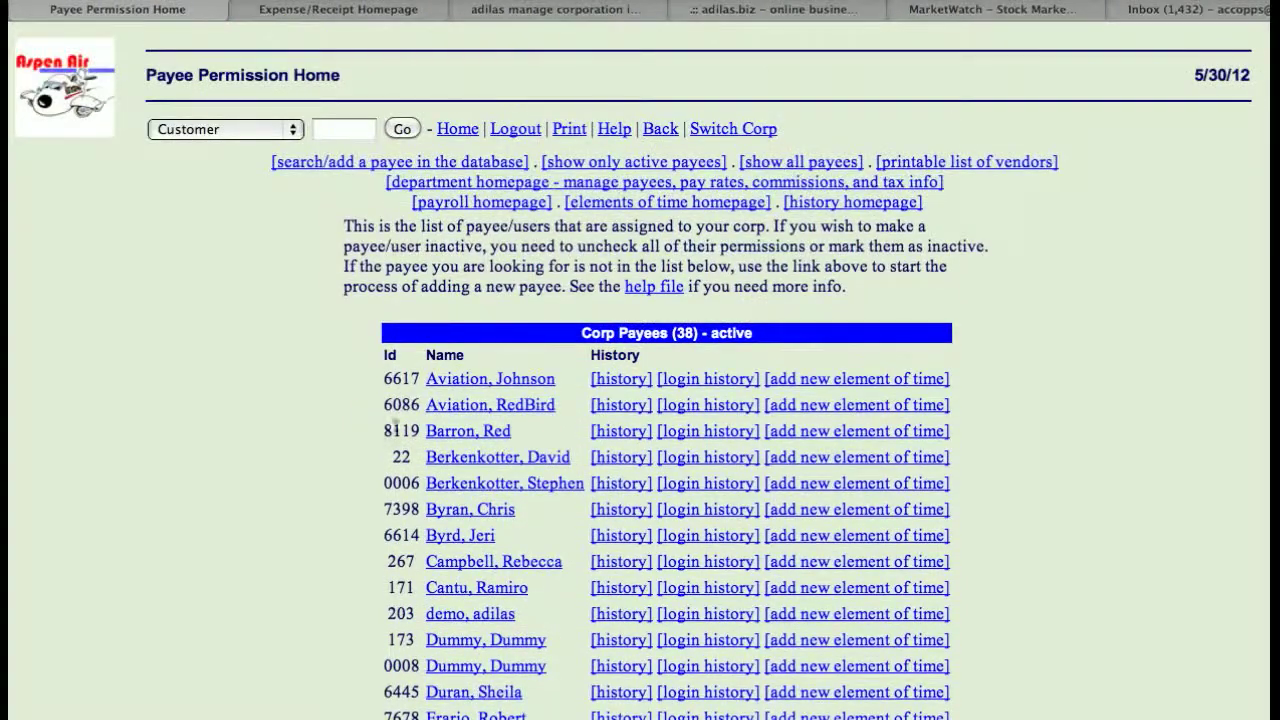
{"action": "left_click", "coordinate": [479, 380]}
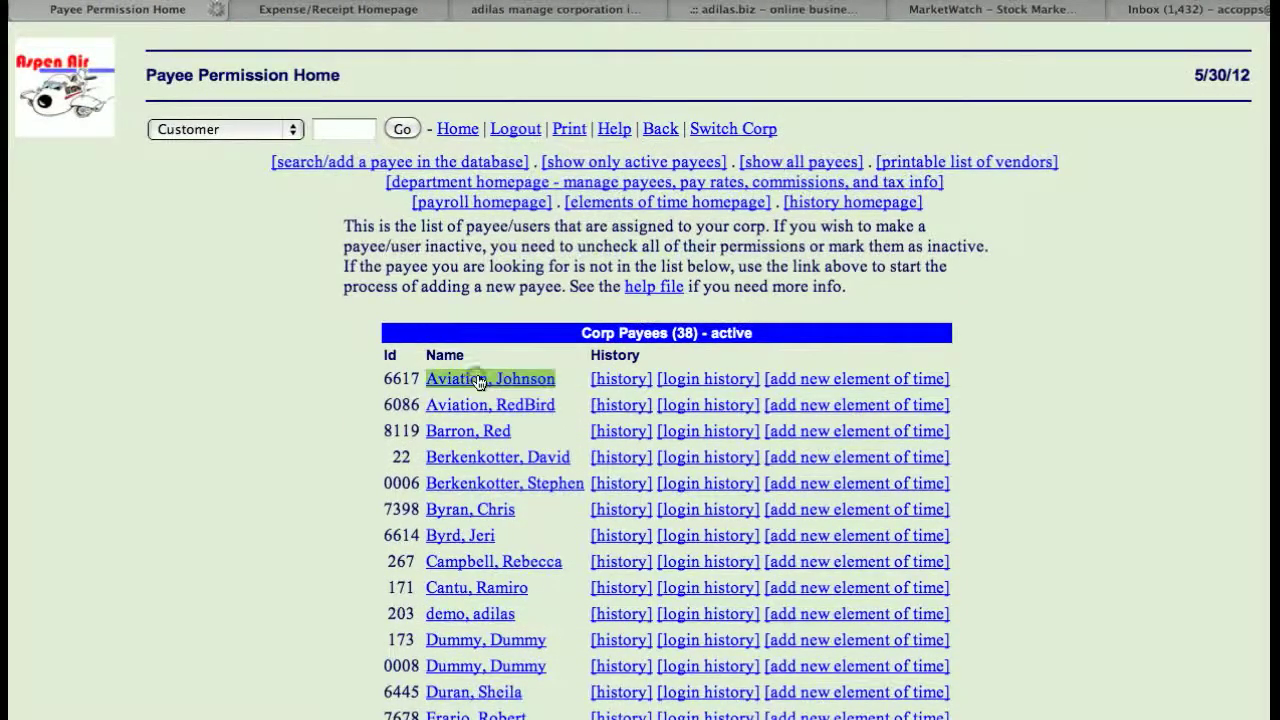
{"action": "scroll", "coordinate": [253, 425], "scroll_direction": "down", "scroll_amount": 10}
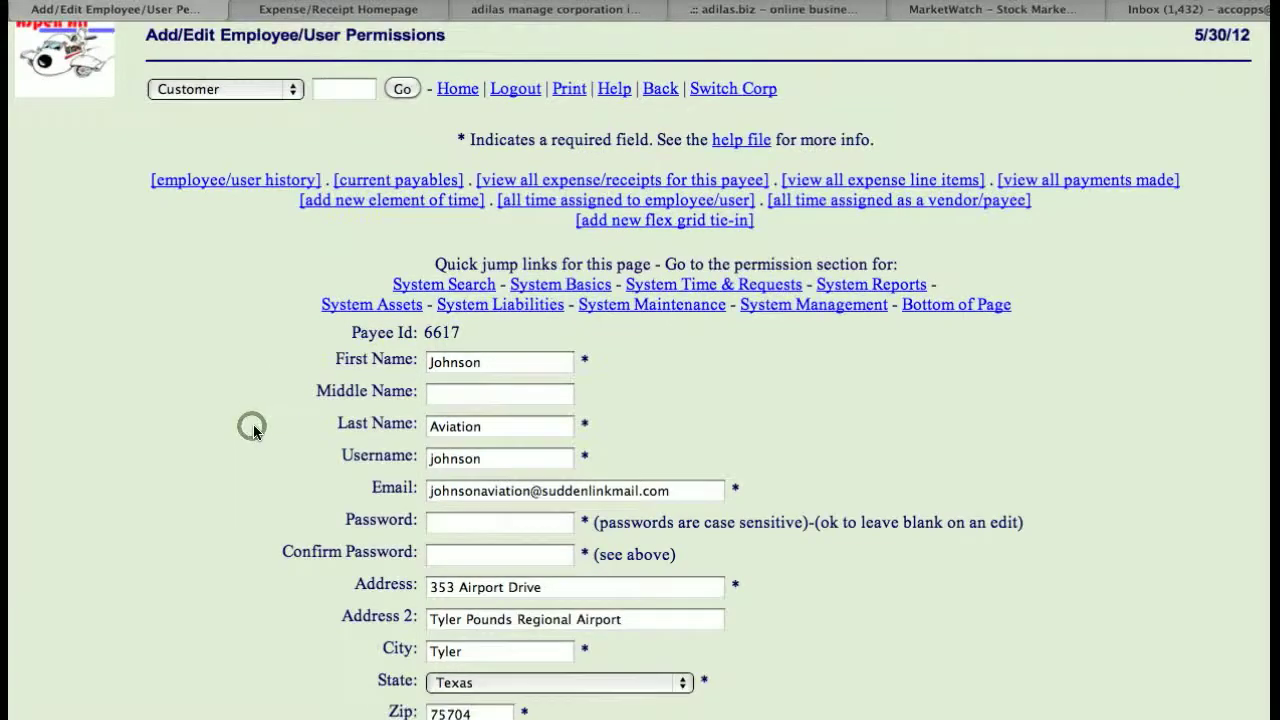
{"action": "scroll", "coordinate": [253, 424], "scroll_direction": "down", "scroll_amount": 4}
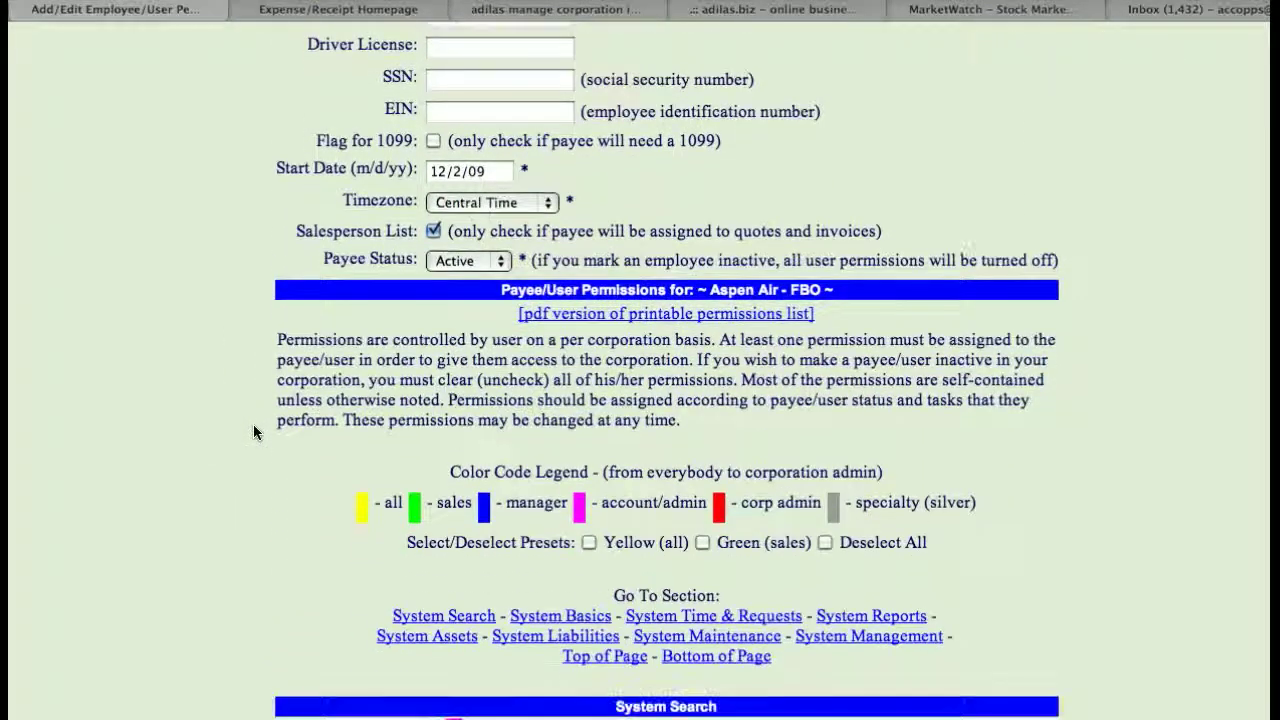
{"action": "scroll", "coordinate": [253, 564], "scroll_direction": "down", "scroll_amount": 1}
{"action": "scroll", "coordinate": [253, 564], "scroll_direction": "down", "scroll_amount": 4}
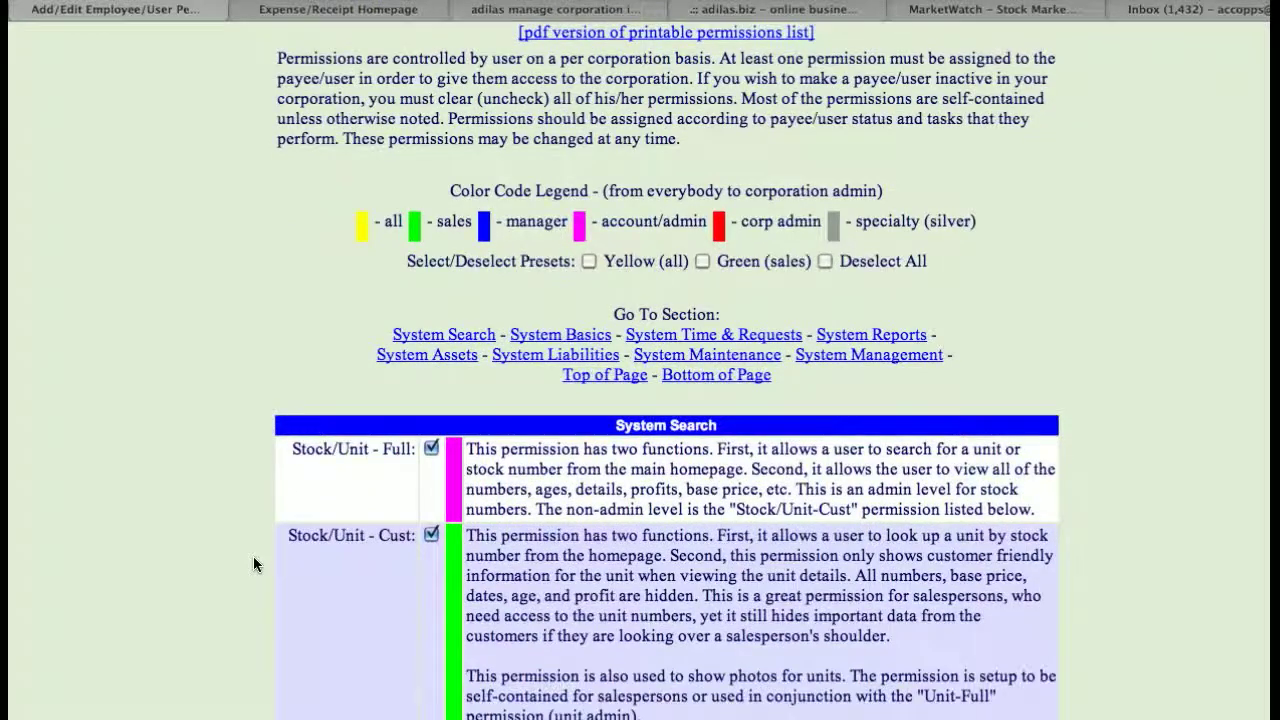
{"action": "scroll", "coordinate": [253, 564], "scroll_direction": "up", "scroll_amount": 8}
{"action": "scroll", "coordinate": [253, 564], "scroll_direction": "up", "scroll_amount": 10}
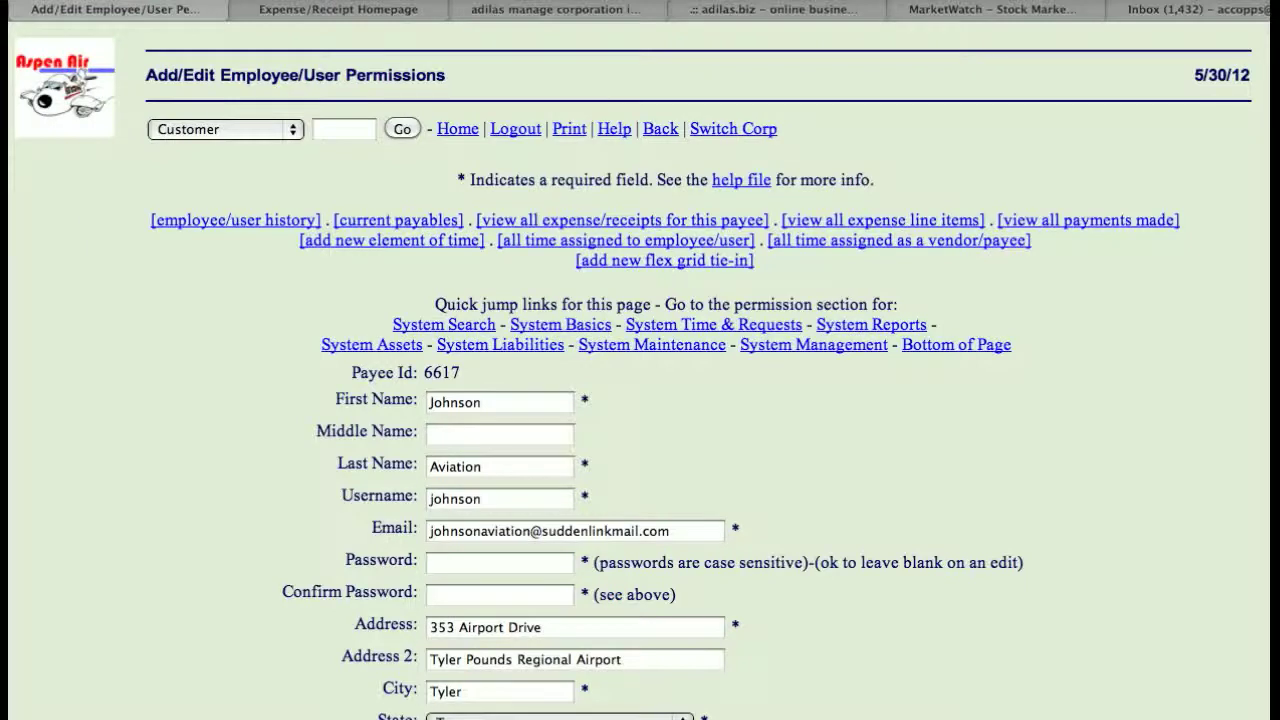
{"action": "left_click", "coordinate": [16, 2]}
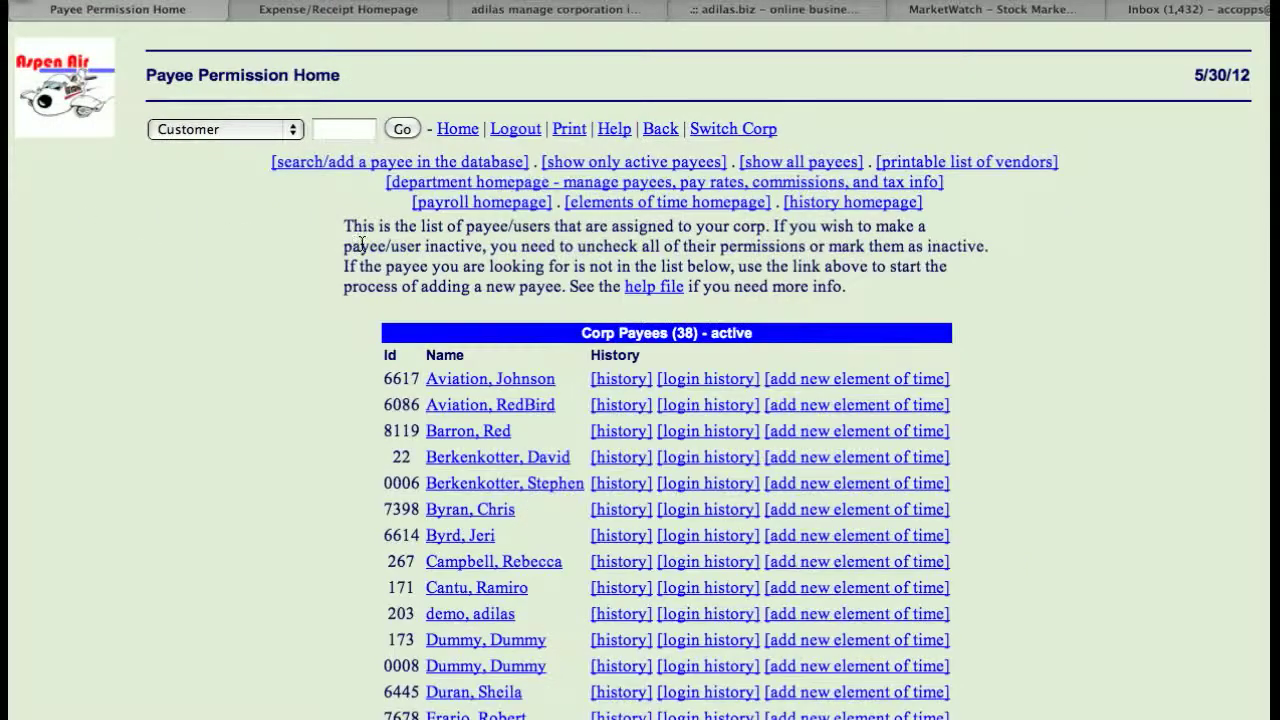
- Search the payee database for payee type Employee with the last name "saflkdsaj"
{"action": "left_click", "coordinate": [350, 164]}
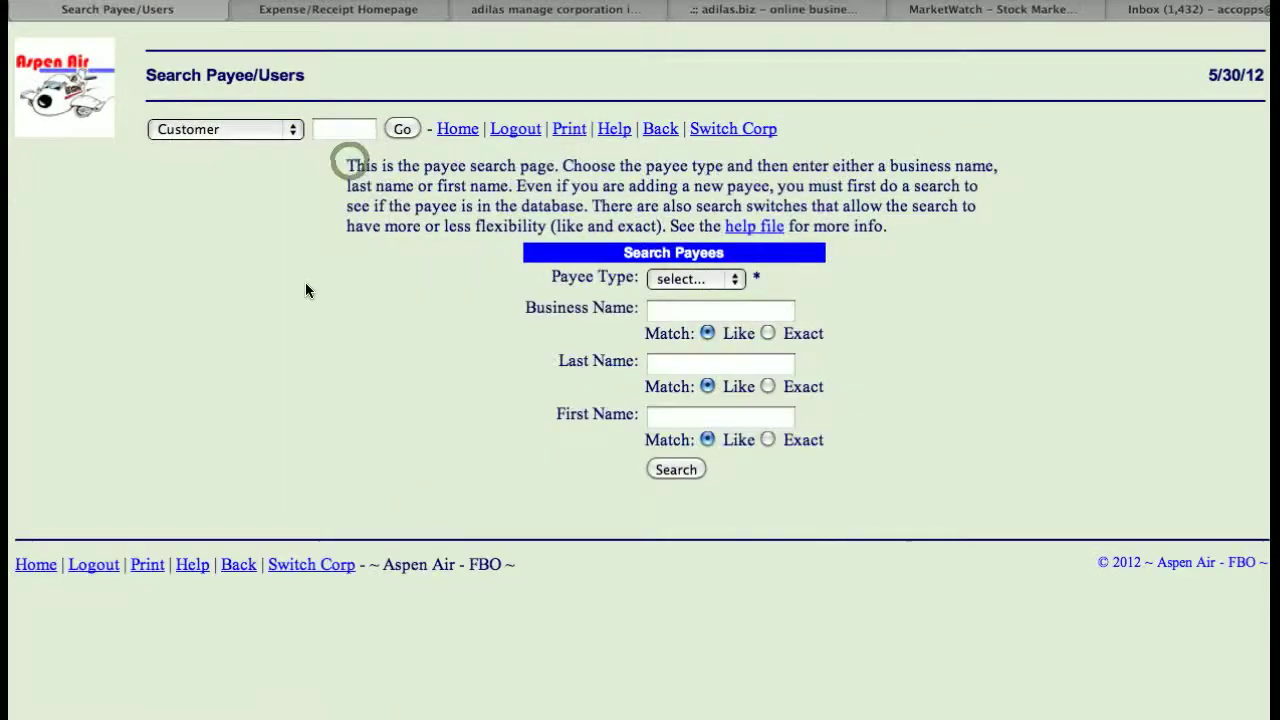
{"action": "left_click", "coordinate": [700, 287]}
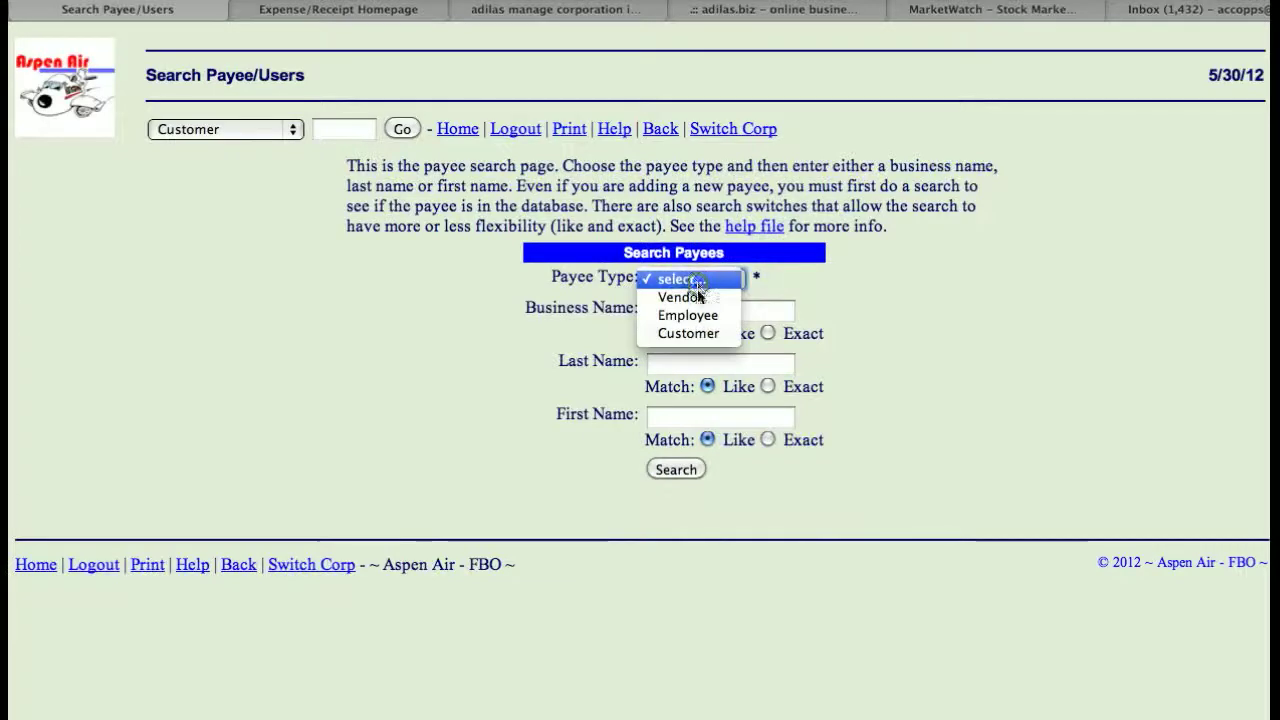
{"action": "left_click", "coordinate": [703, 316]}
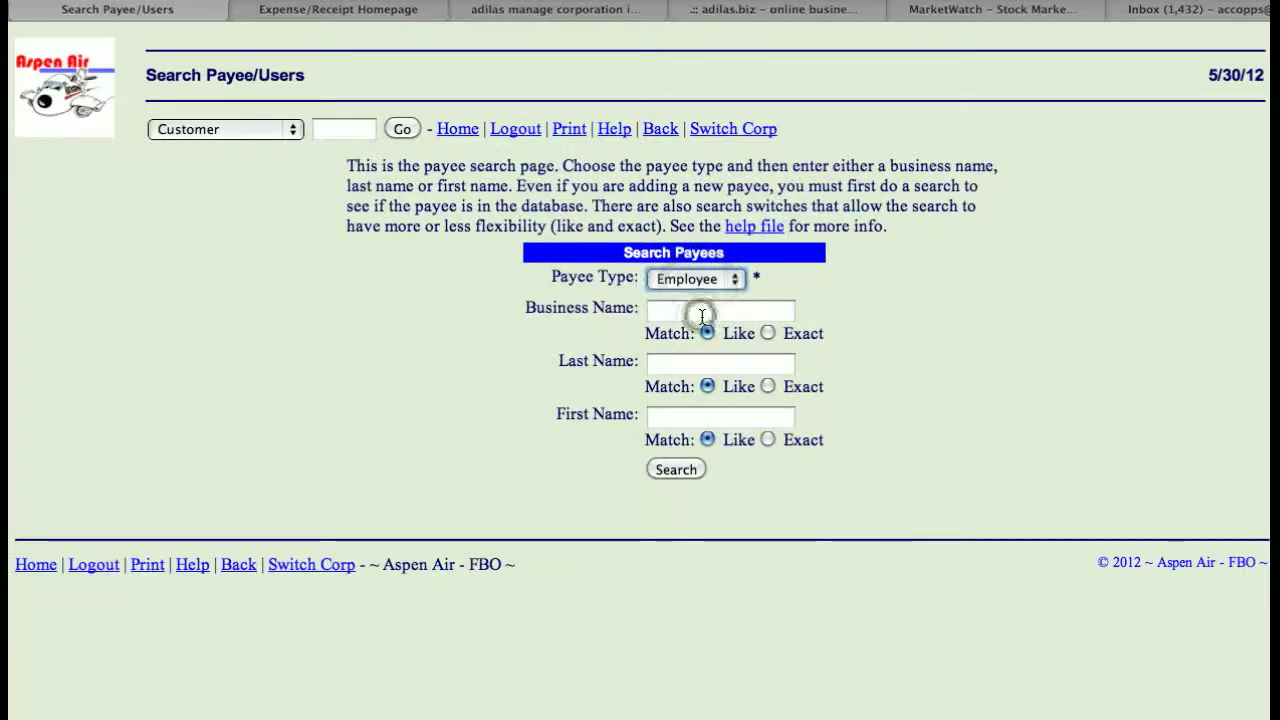
{"action": "left_click", "coordinate": [669, 363]}
{"action": "type", "text": "saflkdsaj"}
{"action": "left_click", "coordinate": [682, 467]}
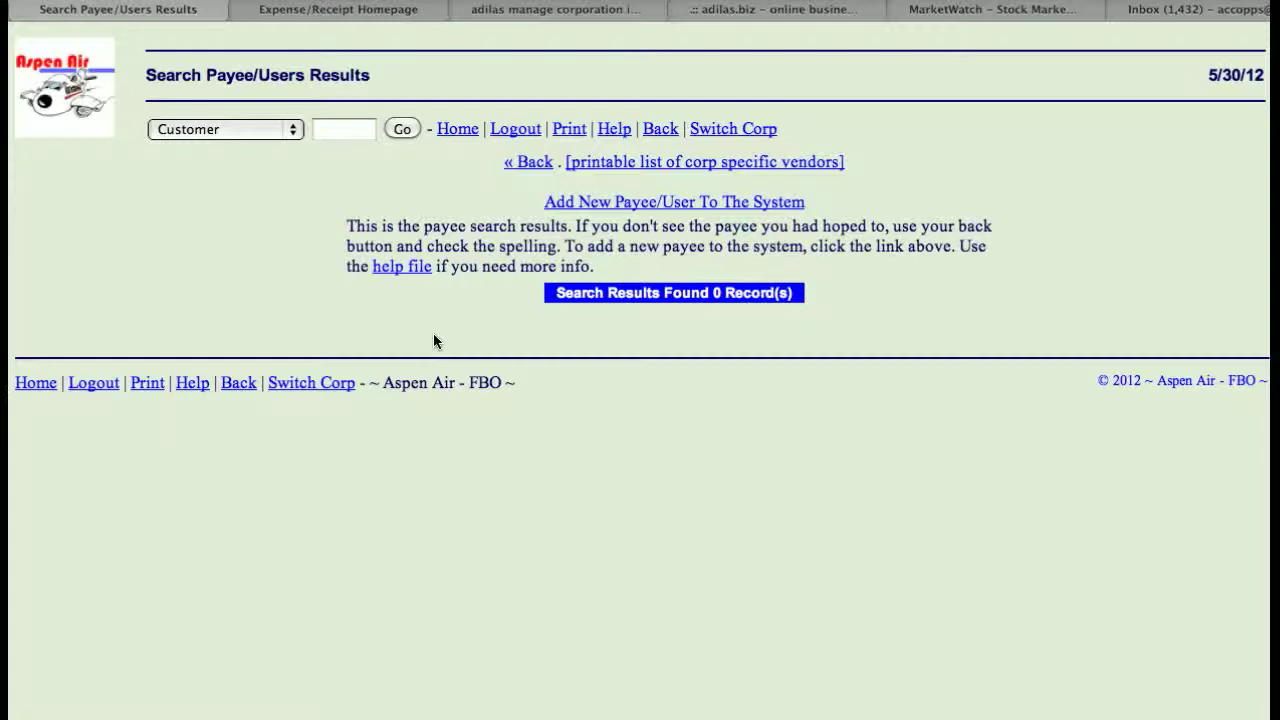
- Open the form for adding a new payee/user to the system
{"action": "left_click", "coordinate": [657, 202]}
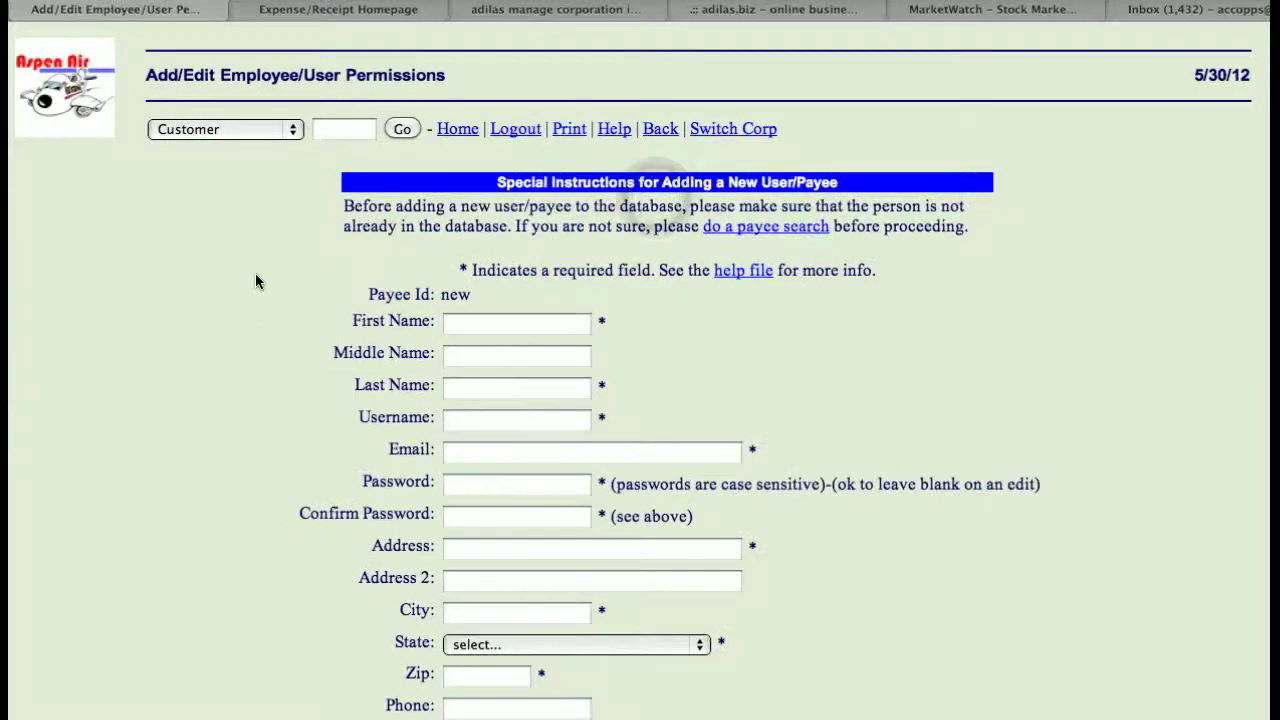
{"action": "scroll", "coordinate": [254, 308], "scroll_direction": "down", "scroll_amount": 3}
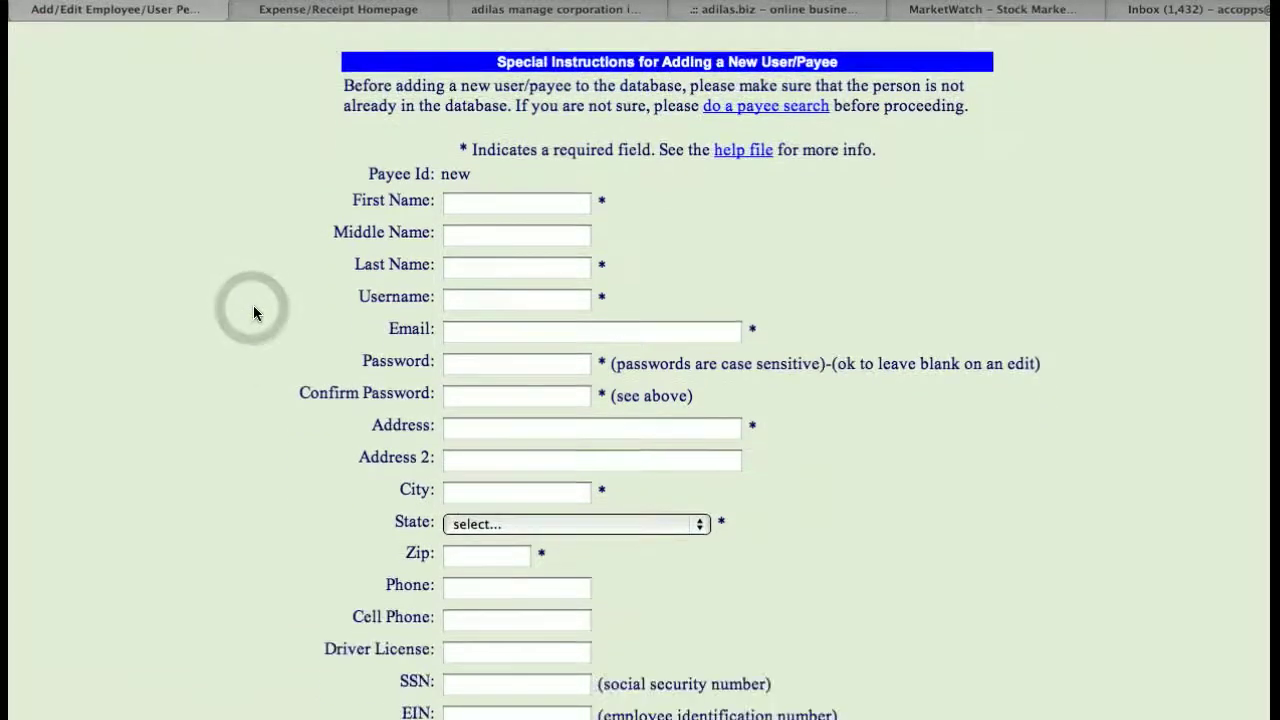
{"action": "scroll", "coordinate": [254, 313], "scroll_direction": "up", "scroll_amount": 3}
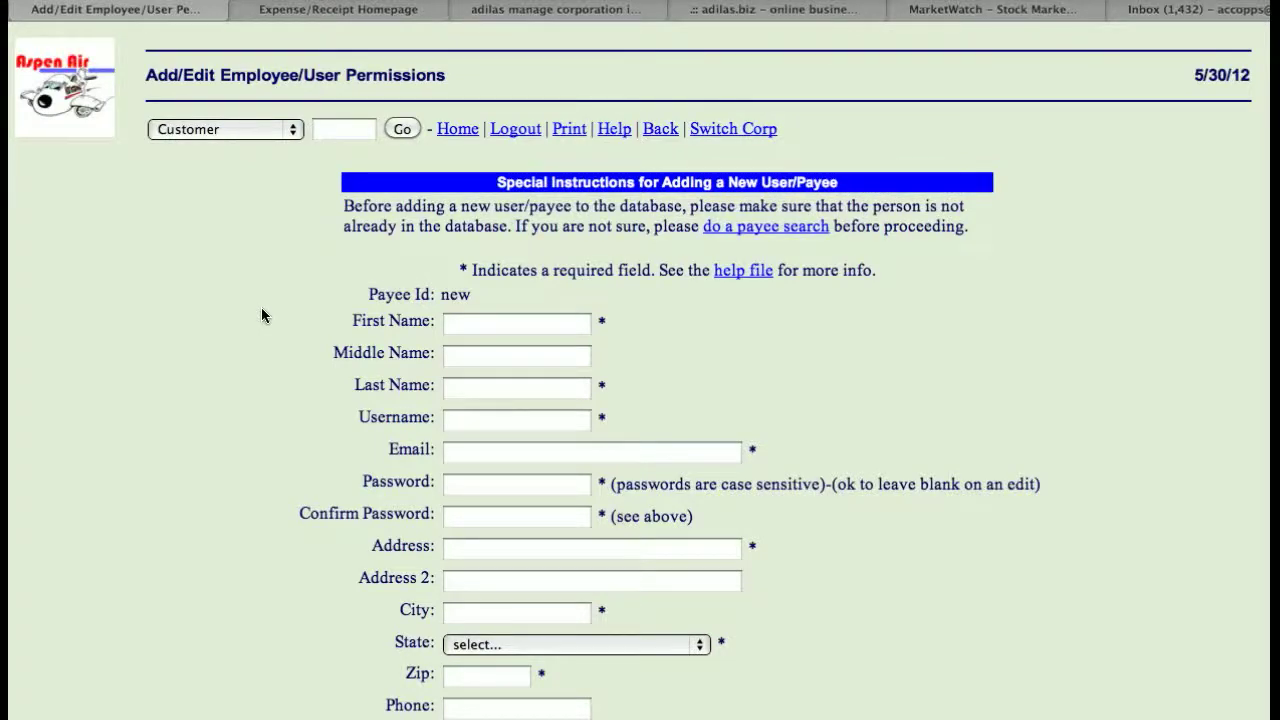
- Review the new payee form's name, username, password and address fields down to the start date and payee status
{"action": "left_click", "coordinate": [476, 322]}
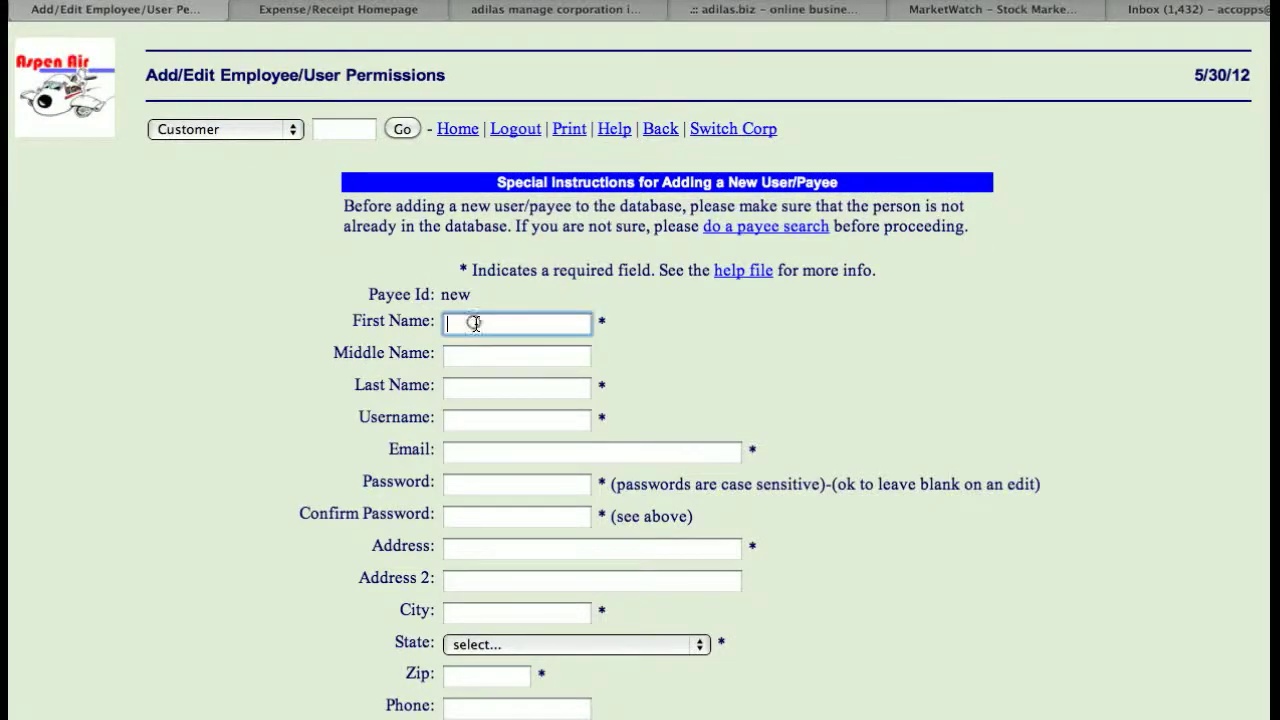
{"action": "left_click", "coordinate": [460, 386]}
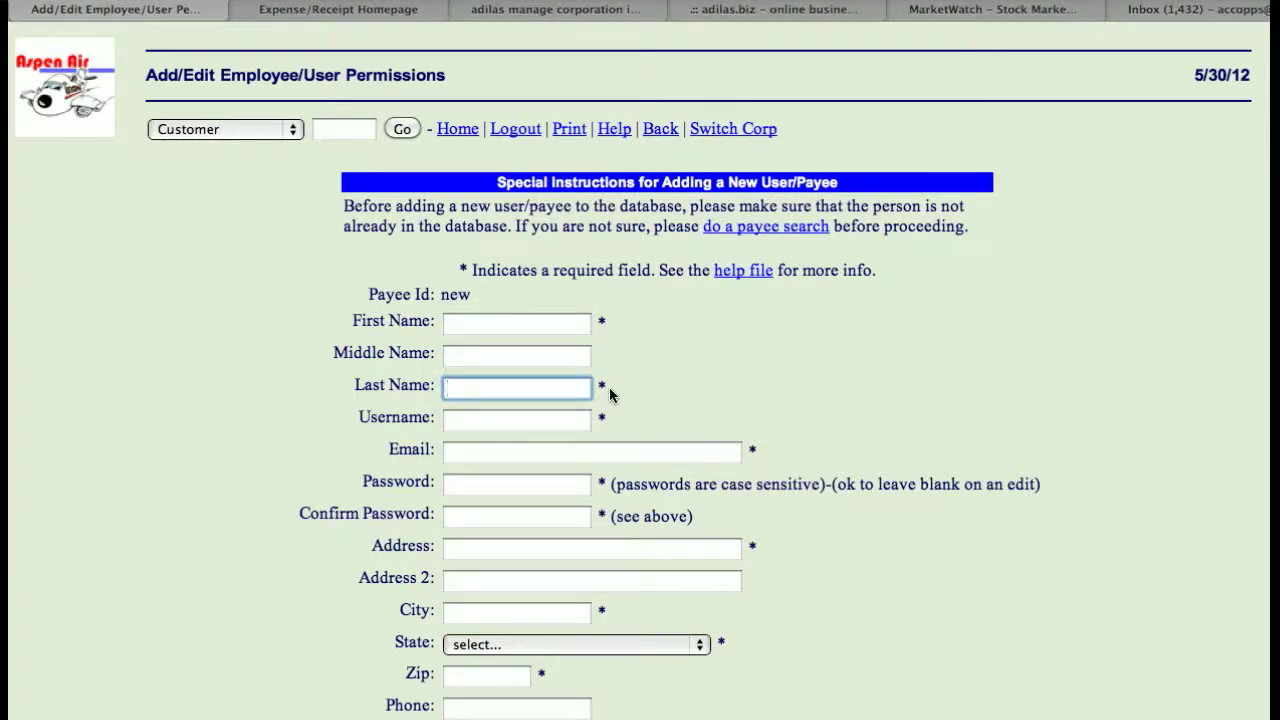
{"action": "left_click", "coordinate": [446, 421]}
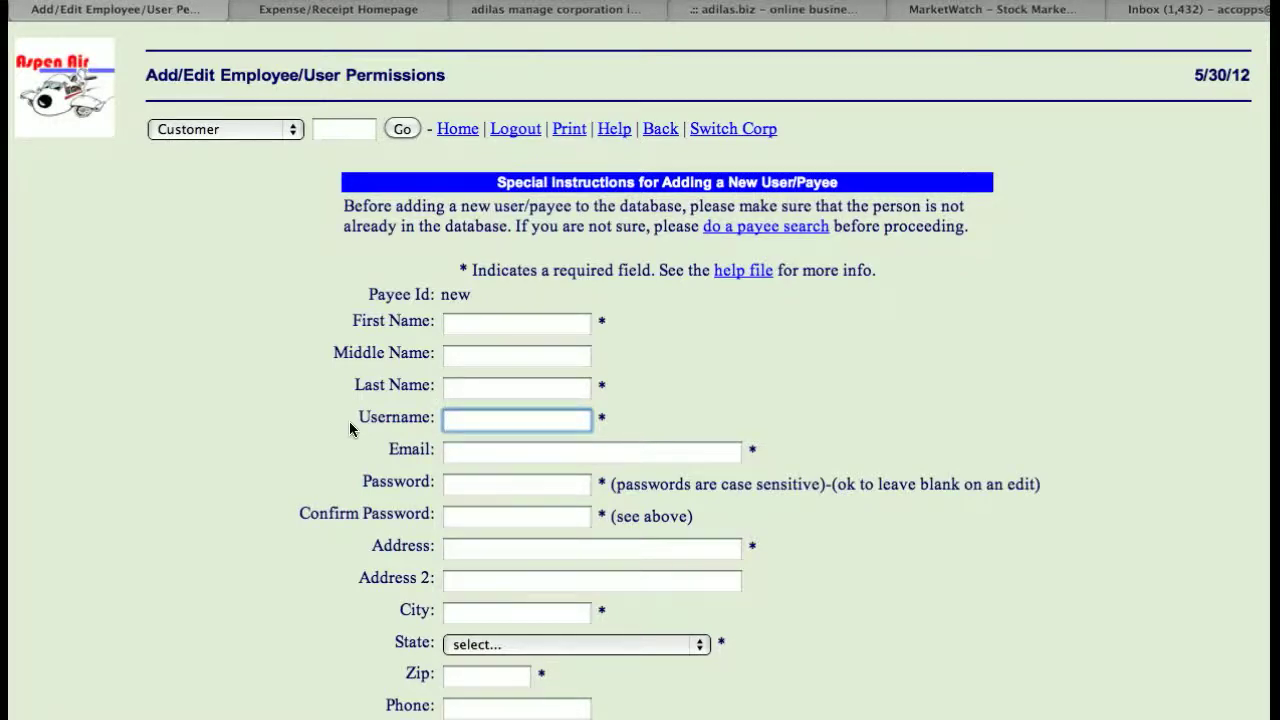
{"action": "left_click", "coordinate": [478, 487]}
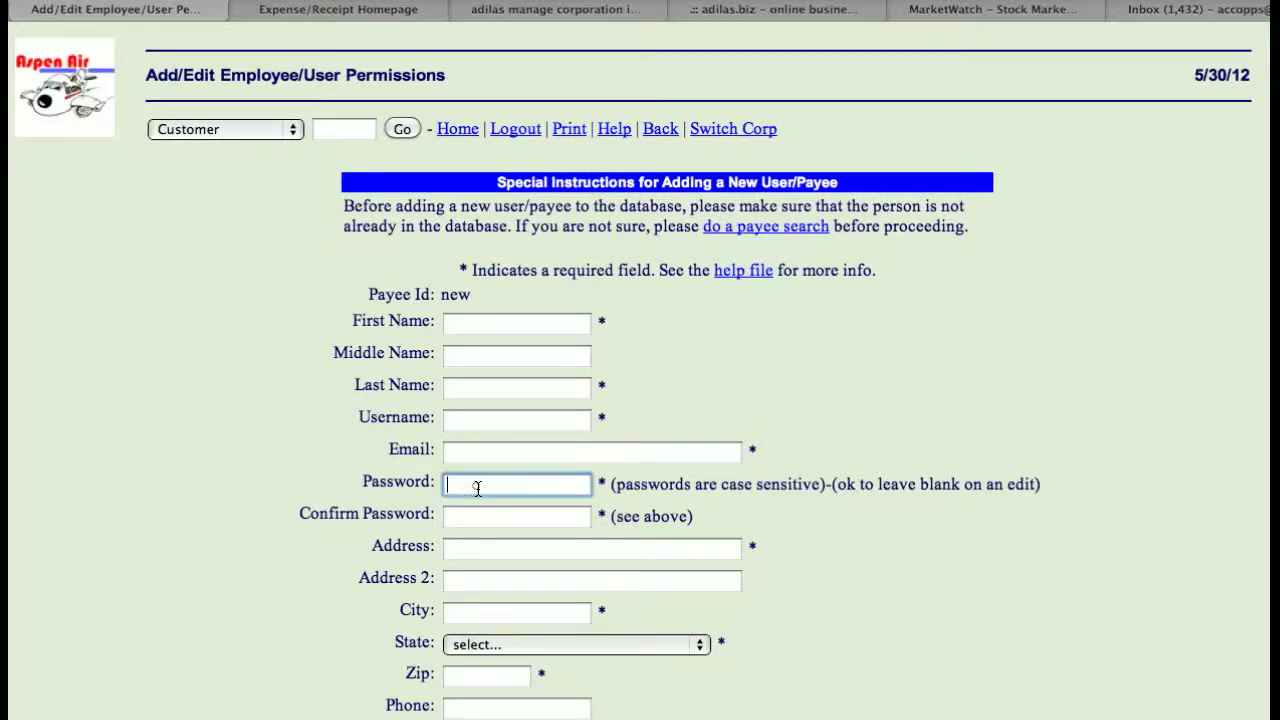
{"action": "left_click", "coordinate": [462, 422]}
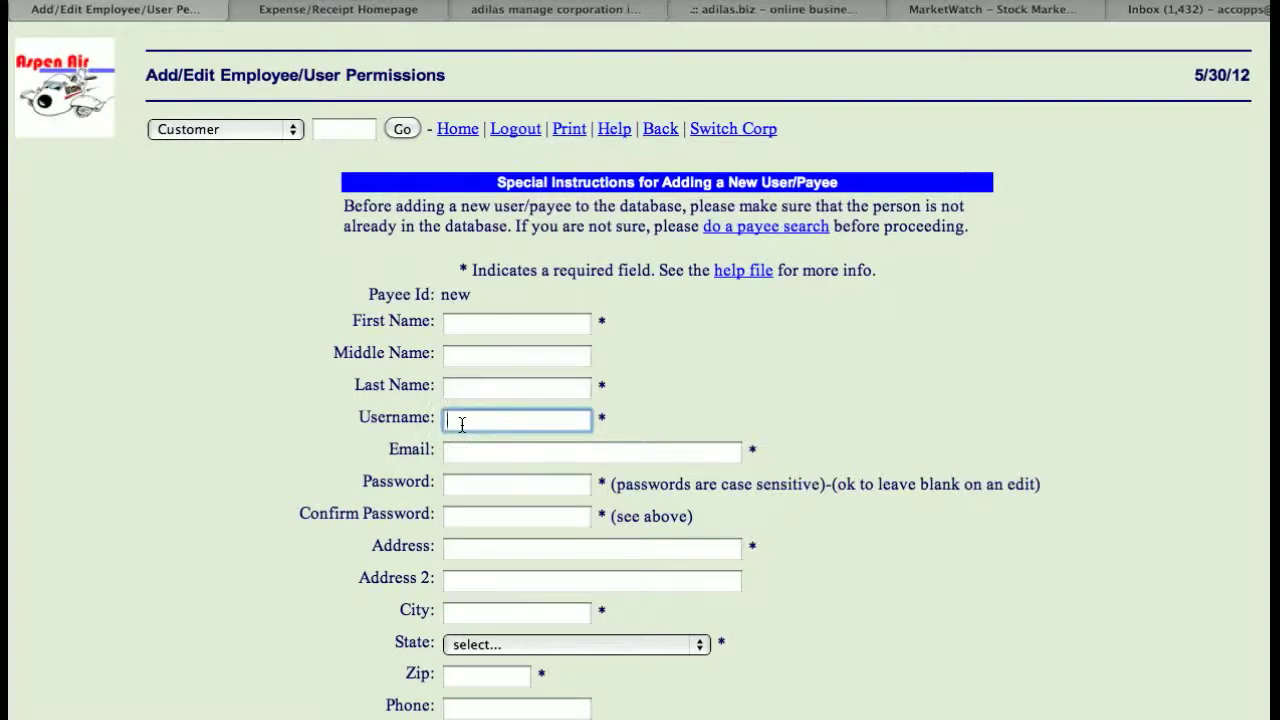
{"action": "left_click", "coordinate": [276, 477]}
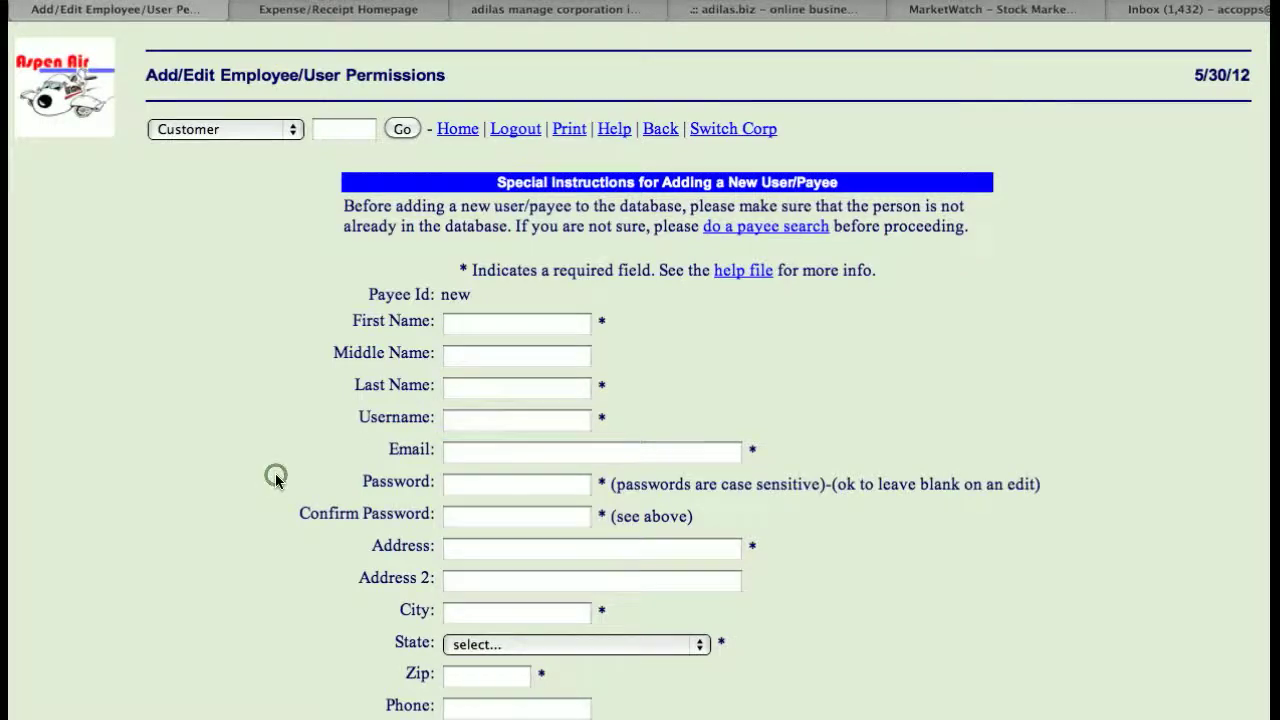
{"action": "scroll", "coordinate": [275, 478], "scroll_direction": "down", "scroll_amount": 3}
{"action": "scroll", "coordinate": [276, 480], "scroll_direction": "down", "scroll_amount": 8}
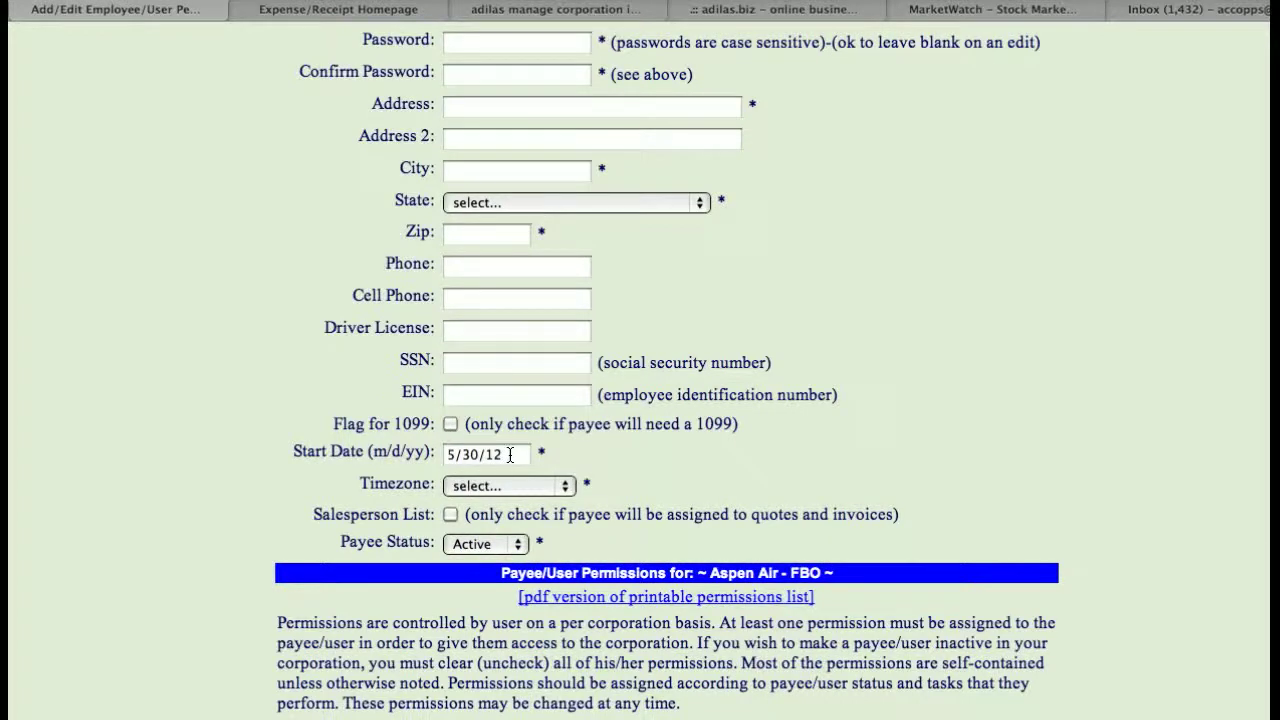
- View the available timezone options for the new payee without choosing one
{"action": "left_click", "coordinate": [513, 487]}
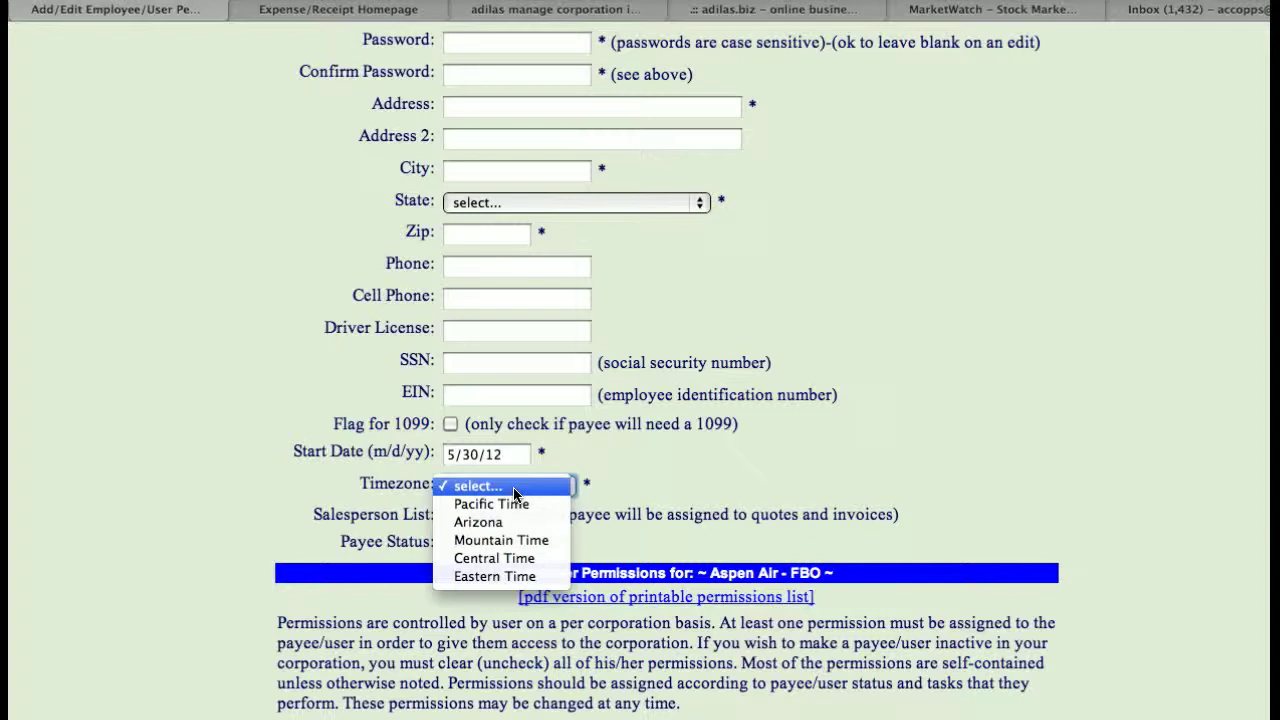
{"action": "left_click", "coordinate": [246, 483]}
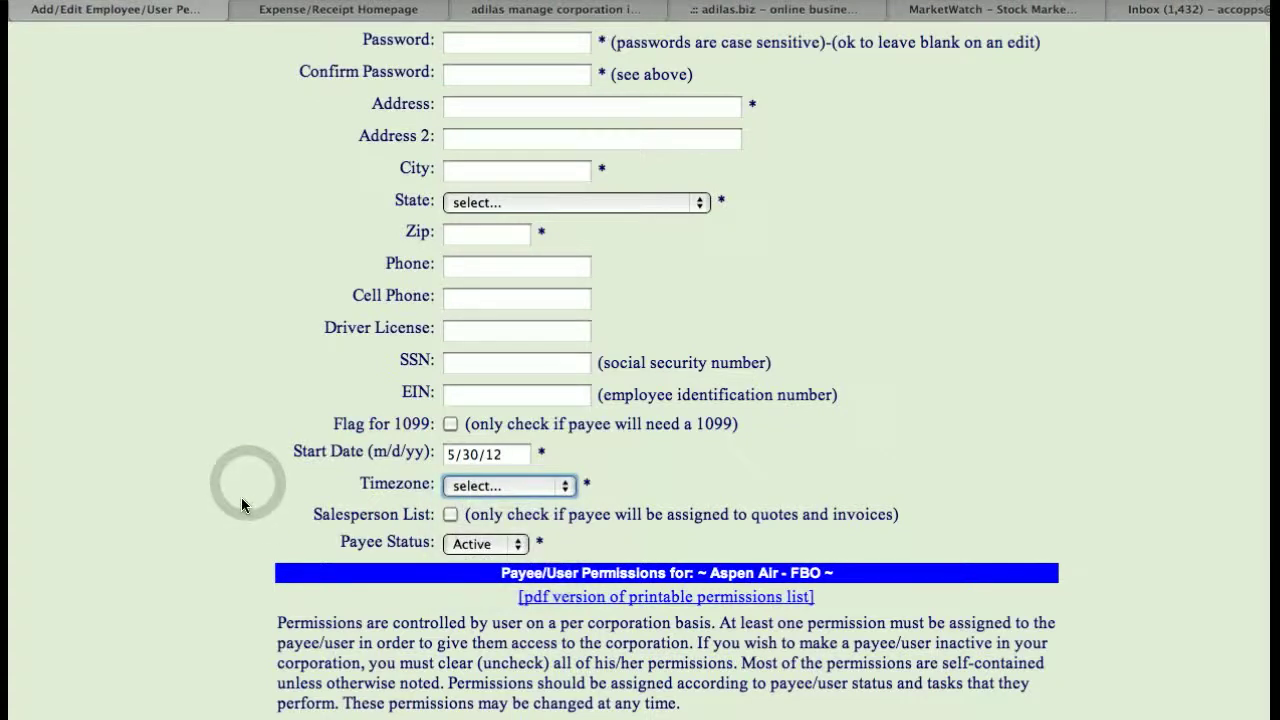
{"action": "key", "text": "Down"}
{"action": "key", "text": "Down"}
{"action": "left_click", "coordinate": [241, 498]}
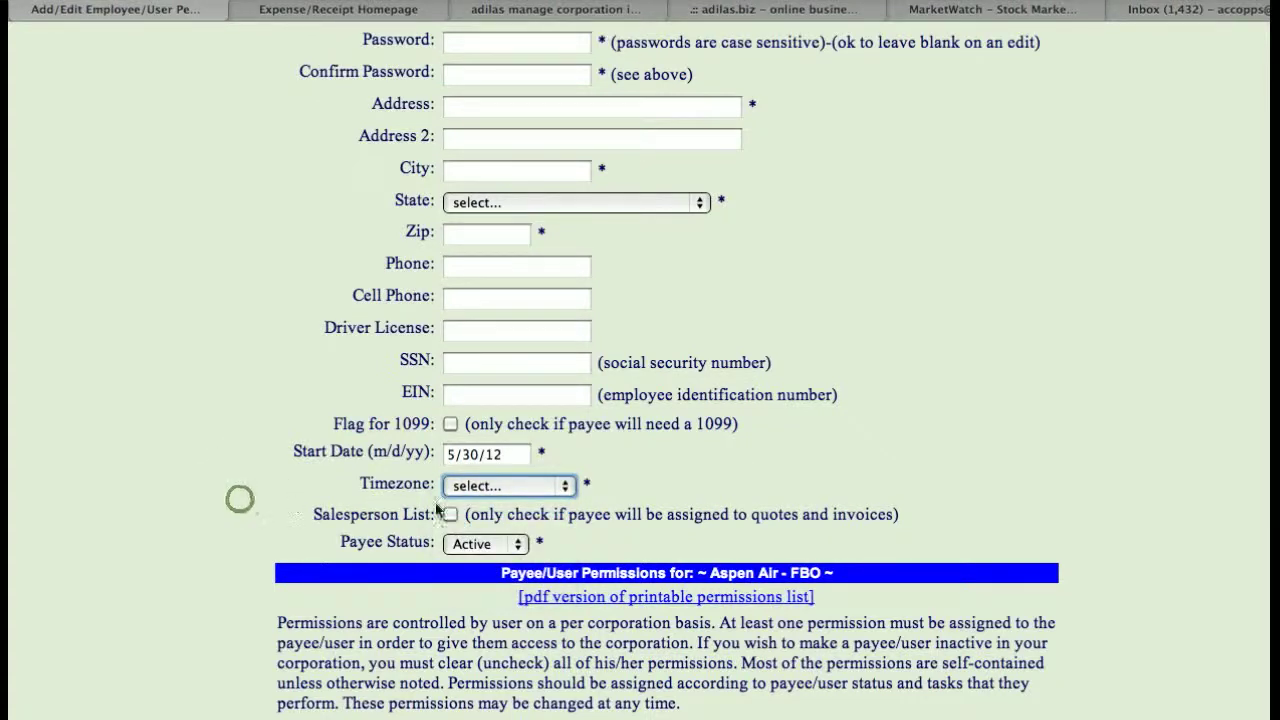
- Include the new payee in the salesperson list for quotes and invoices
{"action": "left_click", "coordinate": [451, 515]}
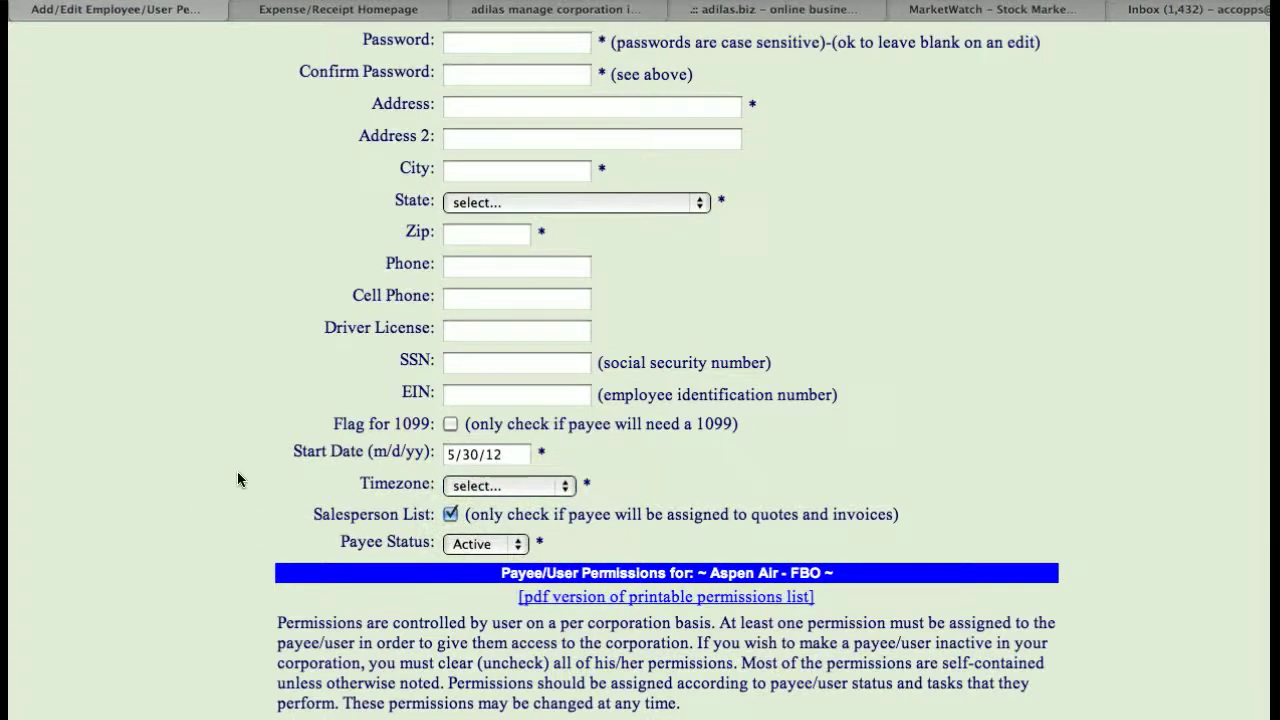
{"action": "left_click_drag", "start_coordinate": [398, 514], "coordinate": [243, 516]}
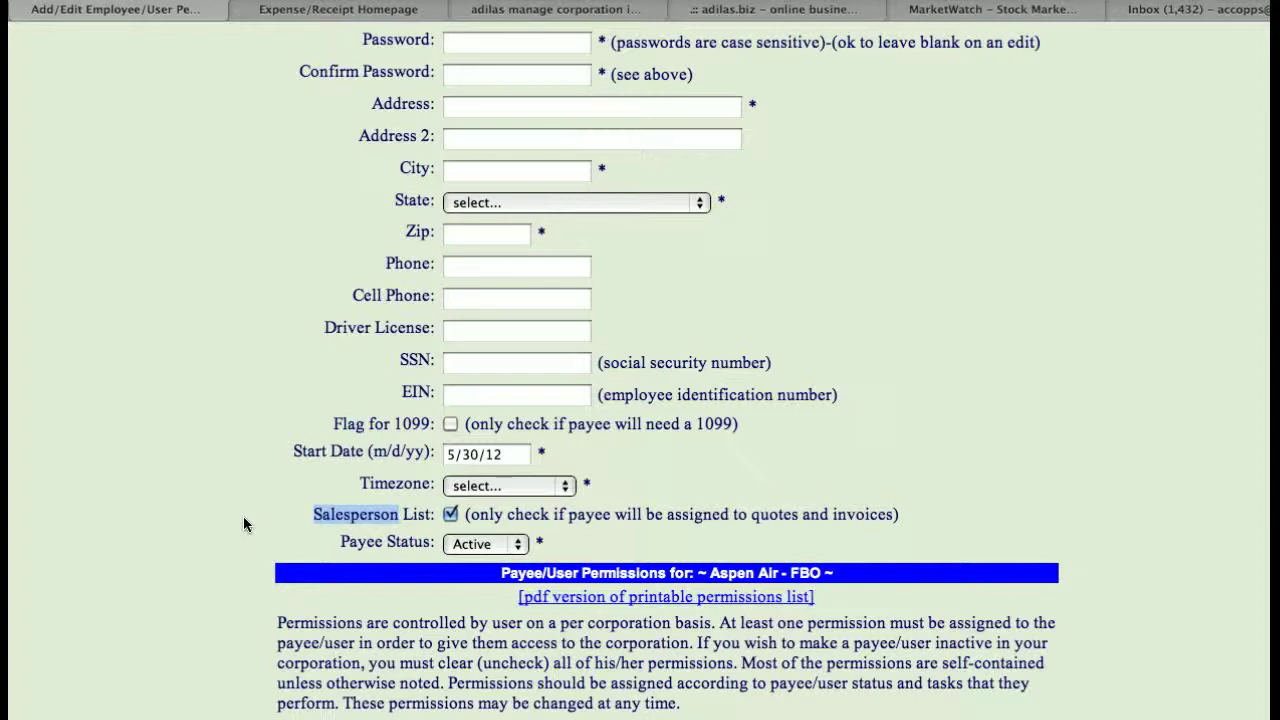
{"action": "left_click", "coordinate": [243, 516]}
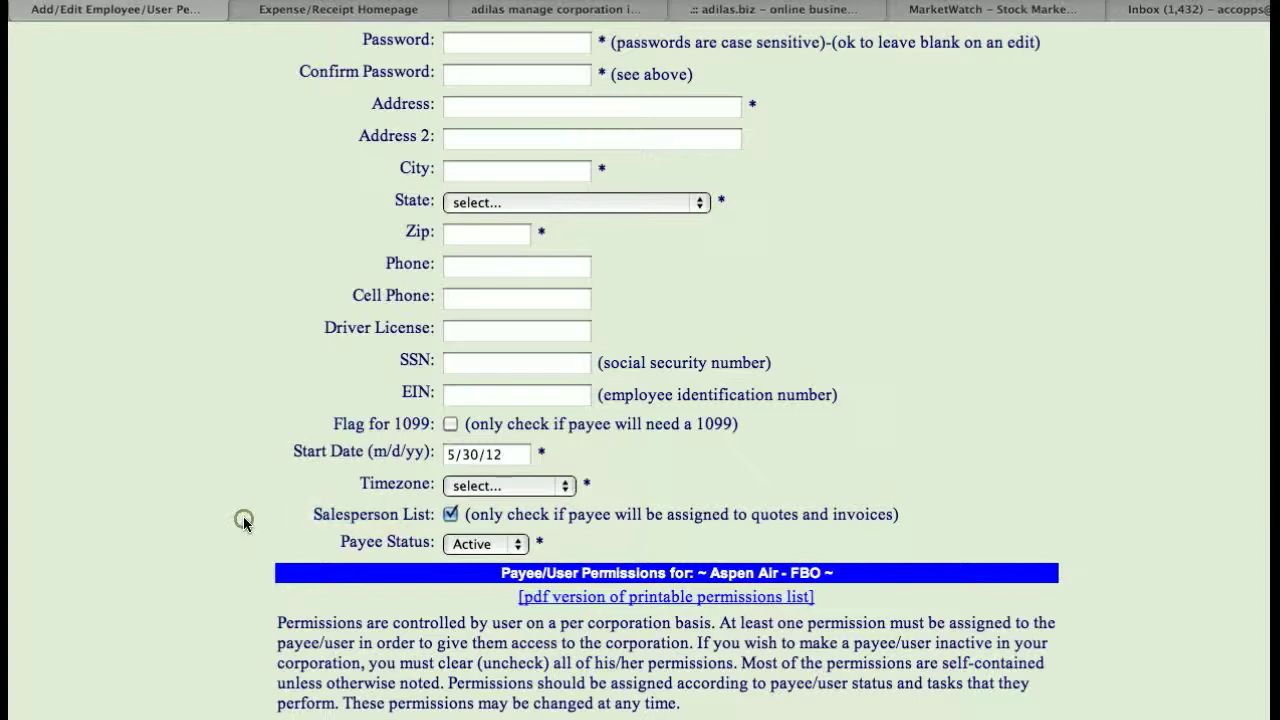
- Apply the Yellow (all) permission preset to the new payee
{"action": "scroll", "coordinate": [229, 536], "scroll_direction": "down", "scroll_amount": 5}
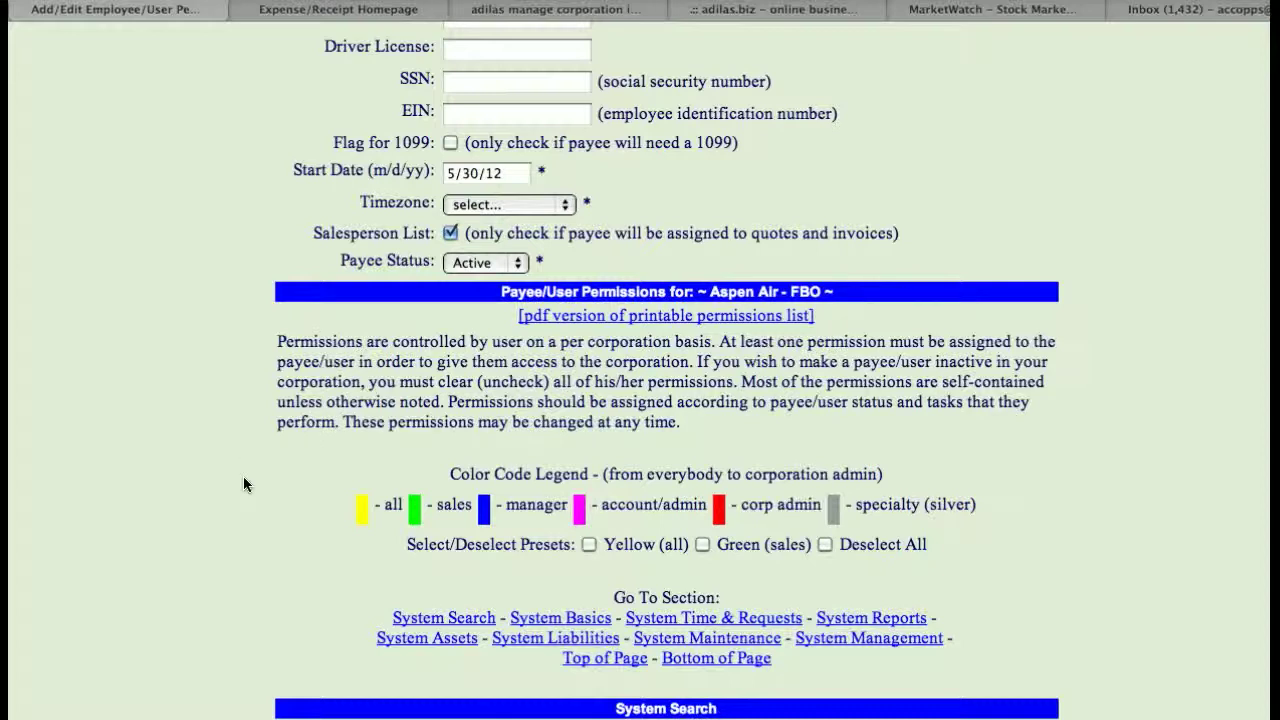
{"action": "scroll", "coordinate": [243, 476], "scroll_direction": "down", "scroll_amount": 1}
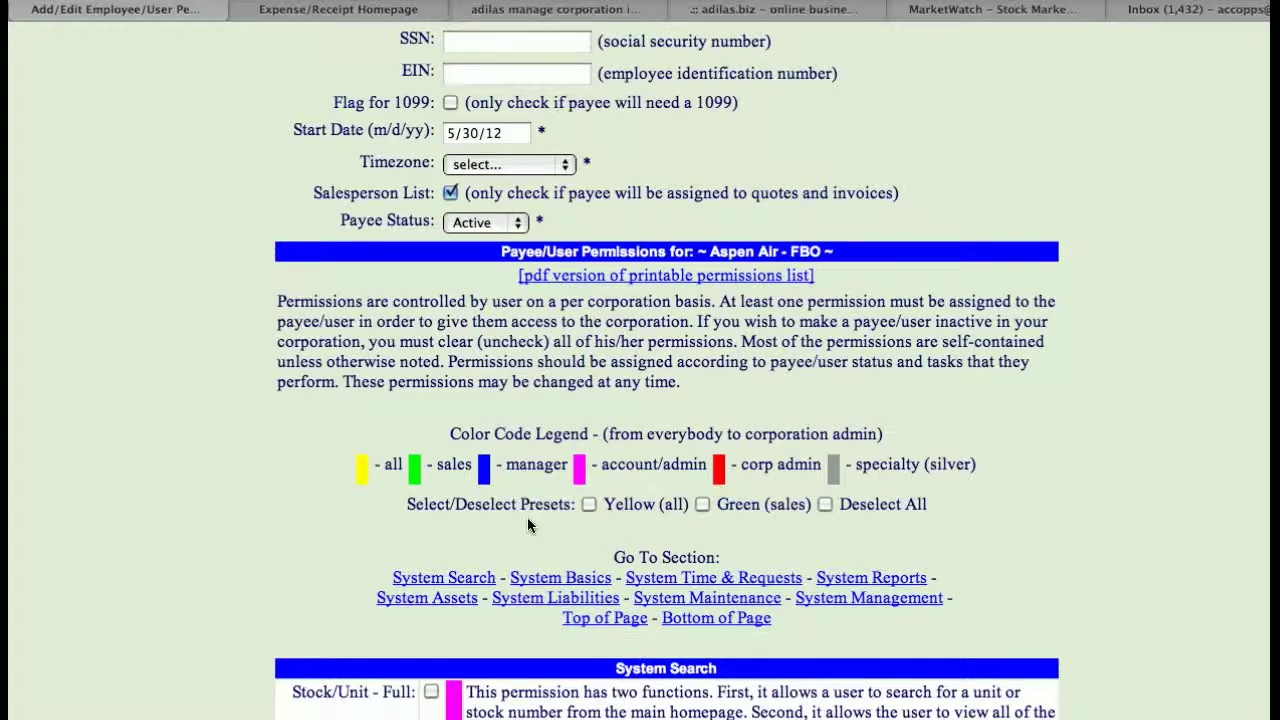
{"action": "left_click", "coordinate": [589, 503]}
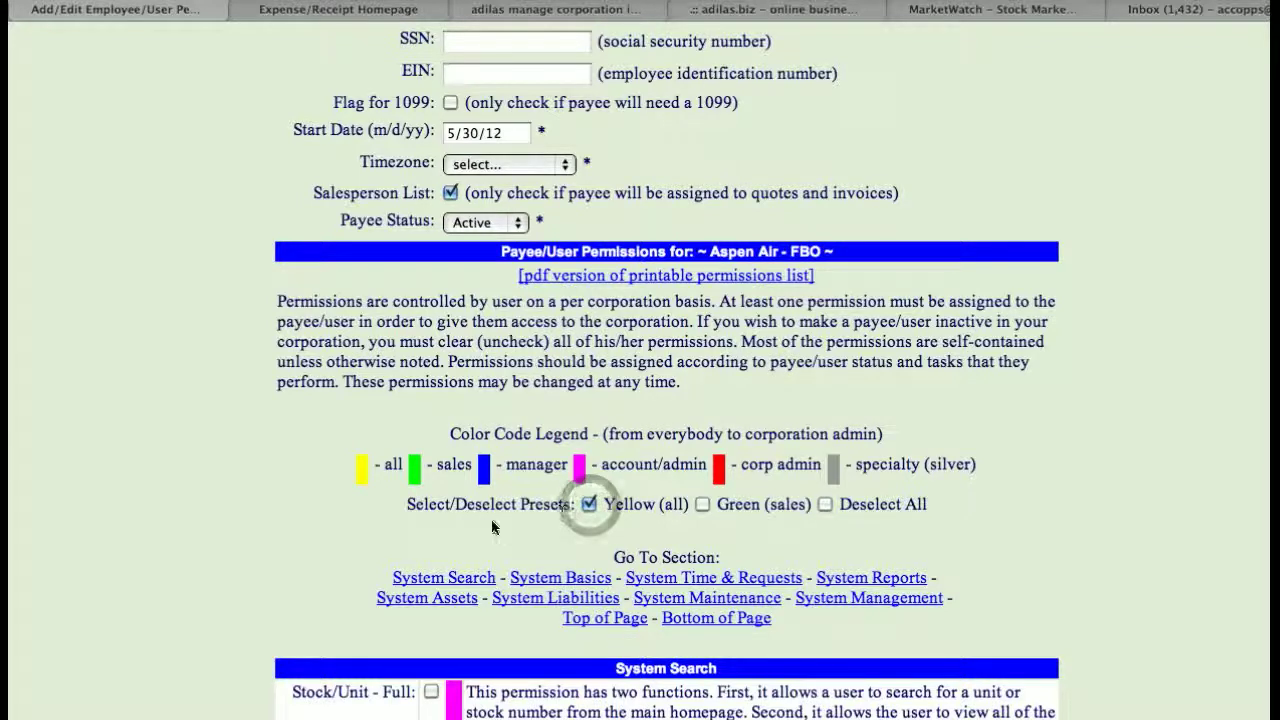
{"action": "left_click", "coordinate": [363, 474]}
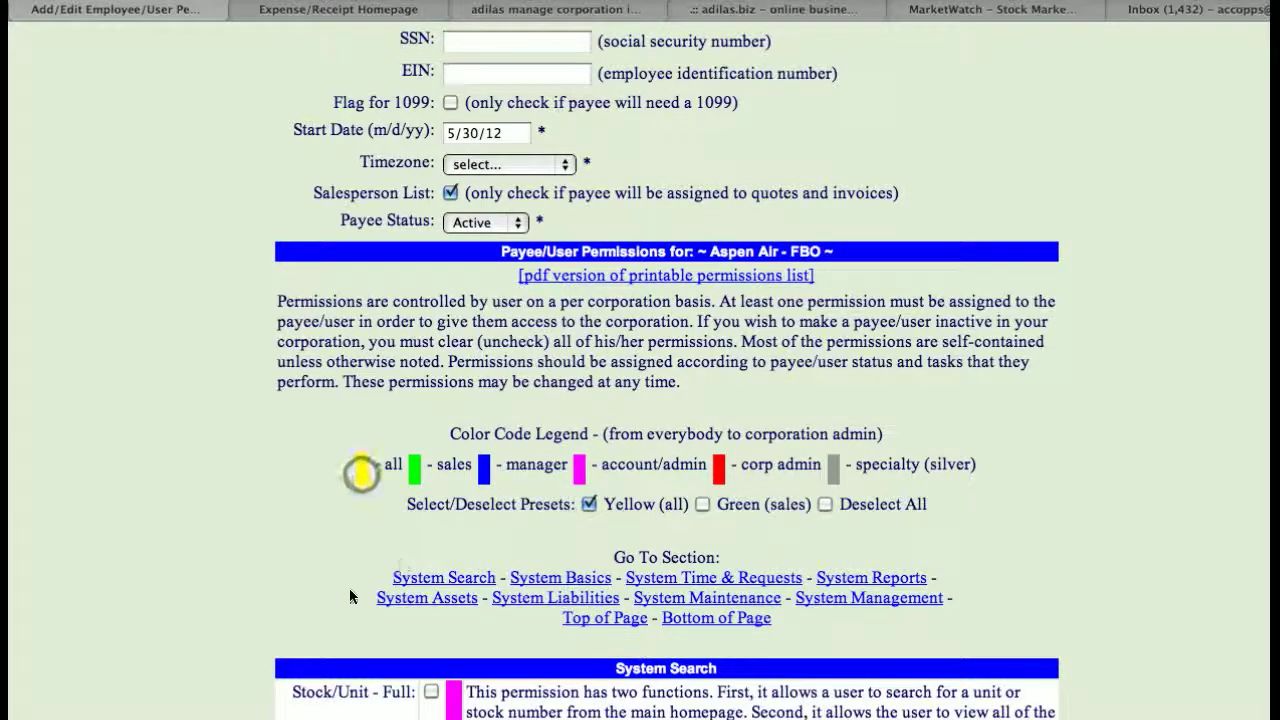
- Try out the Green (sales) permission preset on the new payee in addition to Yellow (all)
{"action": "scroll", "coordinate": [340, 574], "scroll_direction": "down", "scroll_amount": 3}
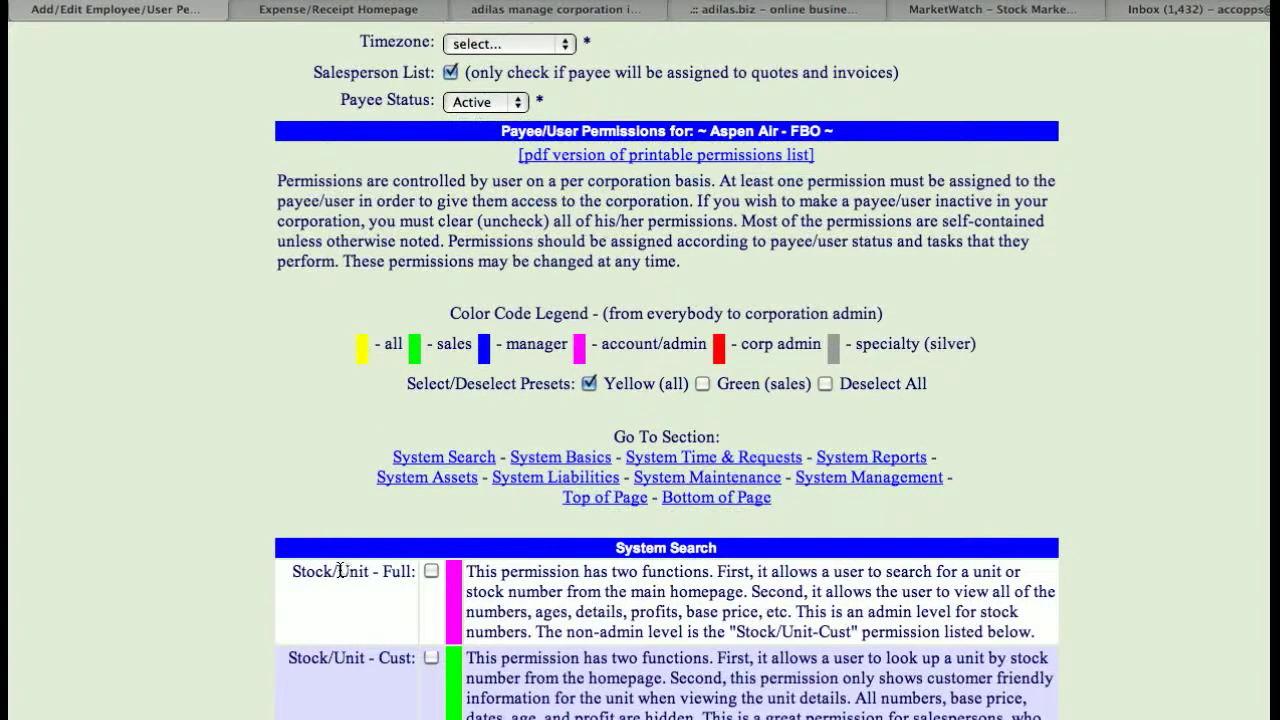
{"action": "left_click", "coordinate": [698, 385]}
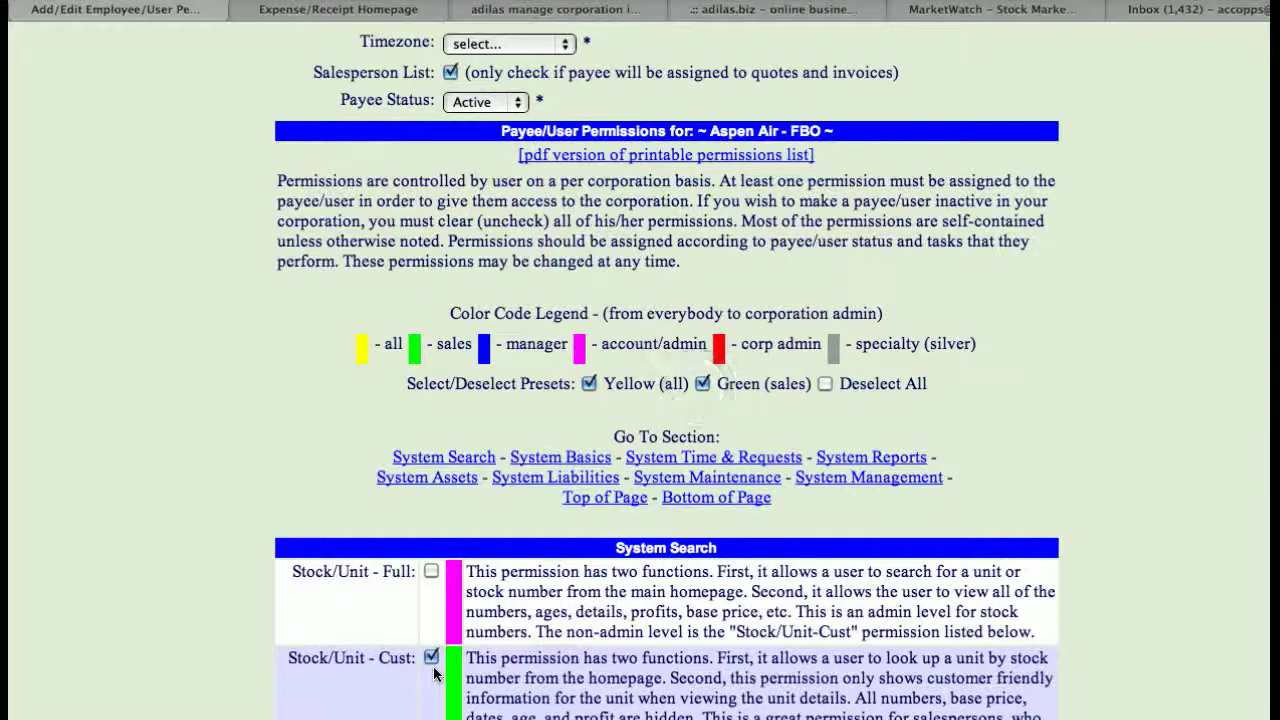
{"action": "left_click", "coordinate": [704, 384]}
- Clear all of the new payee's permissions with the Deselect All preset and leave every preset unchecked
{"action": "left_click", "coordinate": [824, 384]}
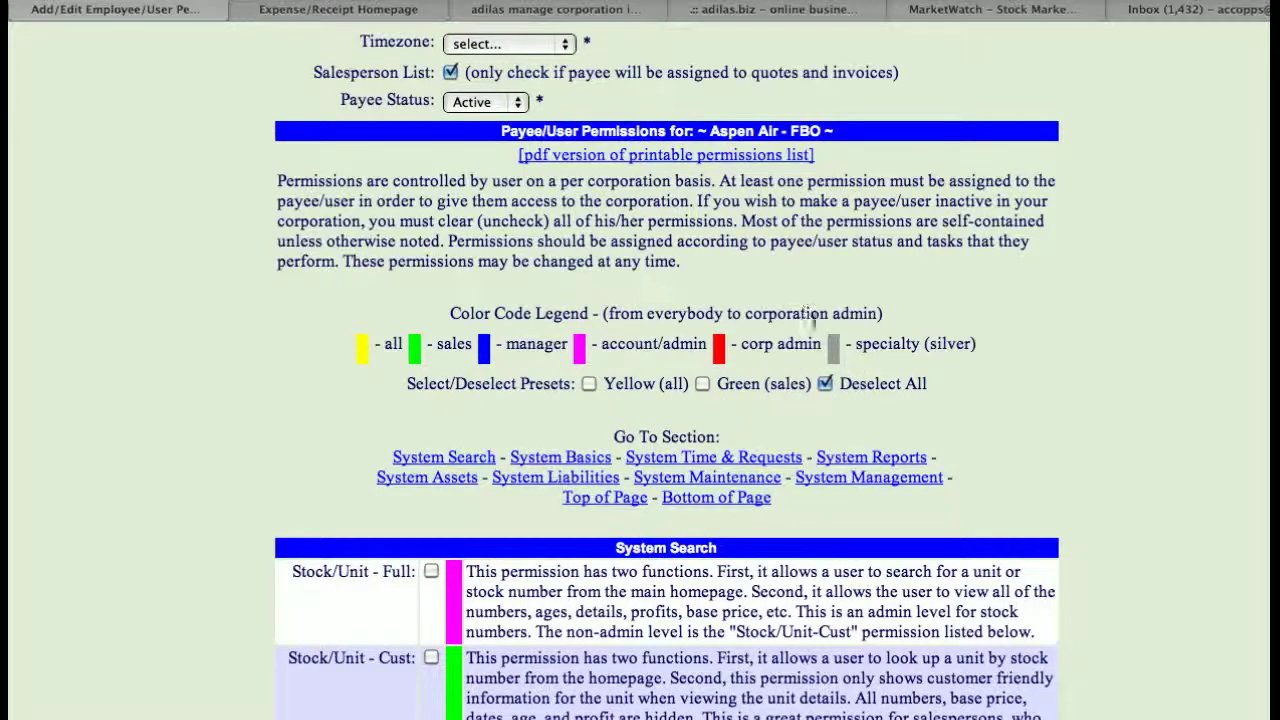
{"action": "left_click", "coordinate": [824, 384]}
{"action": "left_click", "coordinate": [824, 382]}
{"action": "left_click", "coordinate": [824, 383]}
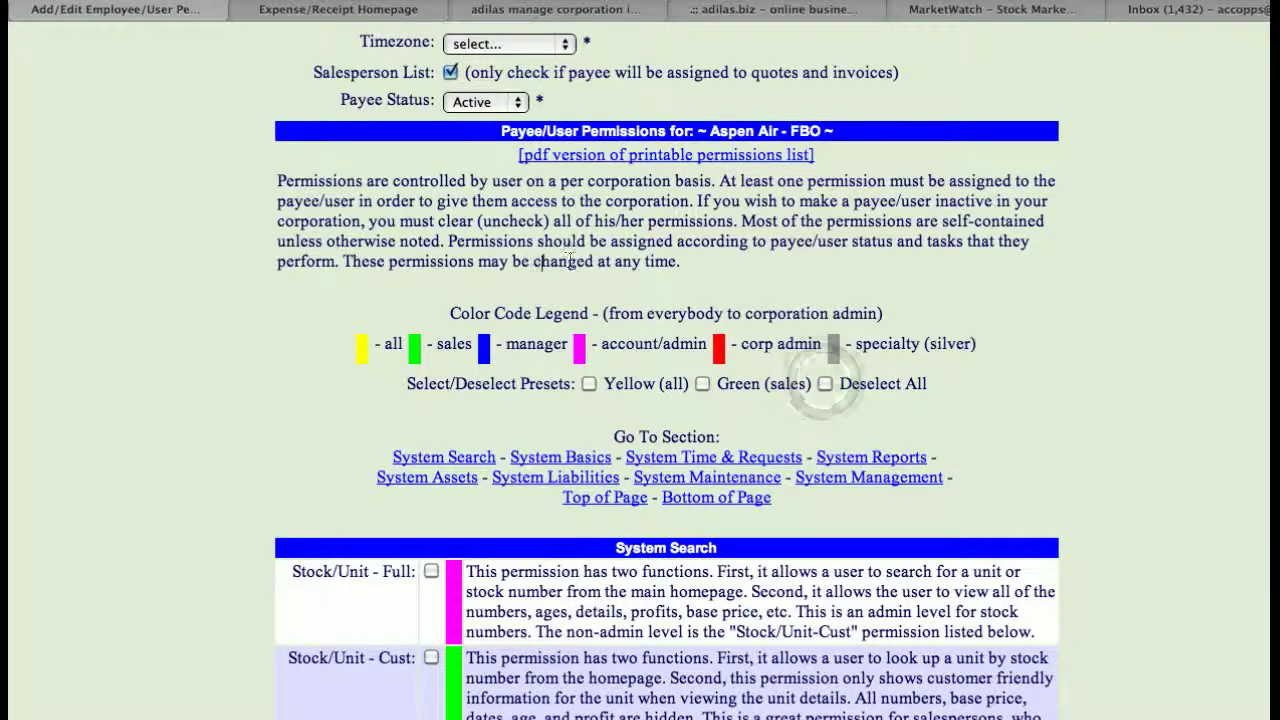
- Set the new payee's status to Inactive
{"action": "left_click", "coordinate": [486, 101]}
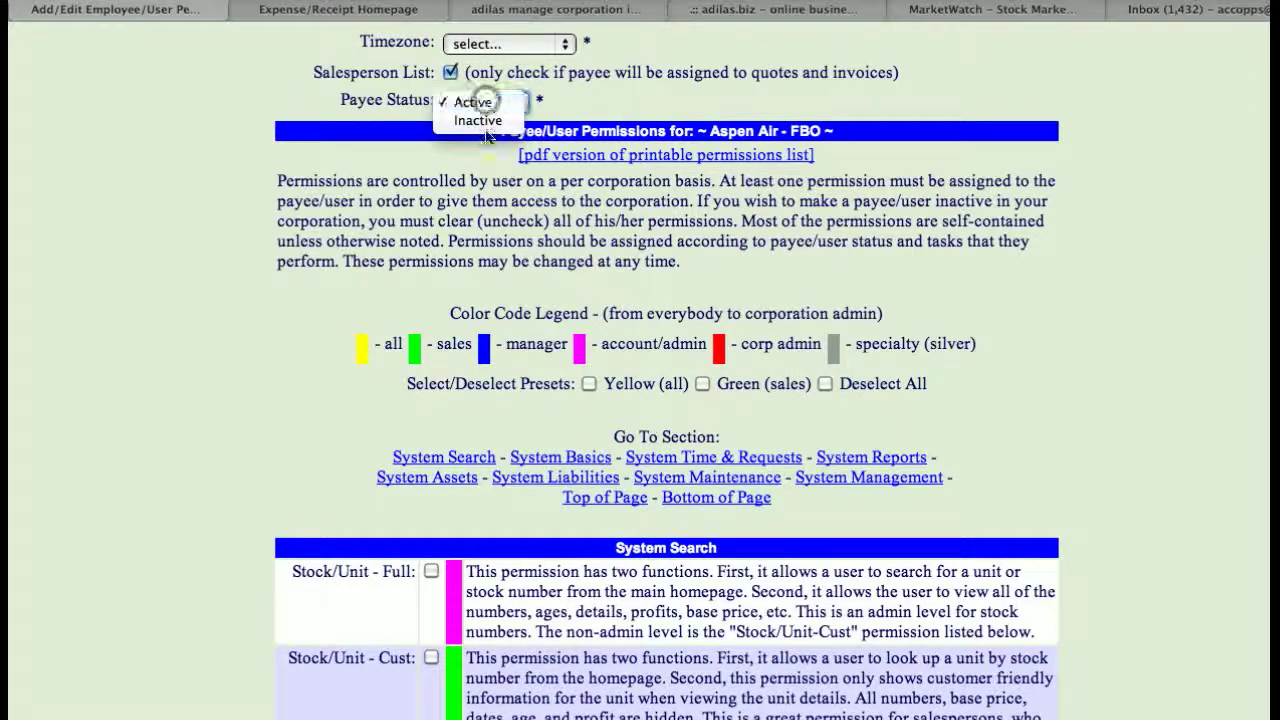
{"action": "left_click", "coordinate": [484, 122]}
{"action": "left_click", "coordinate": [317, 287]}
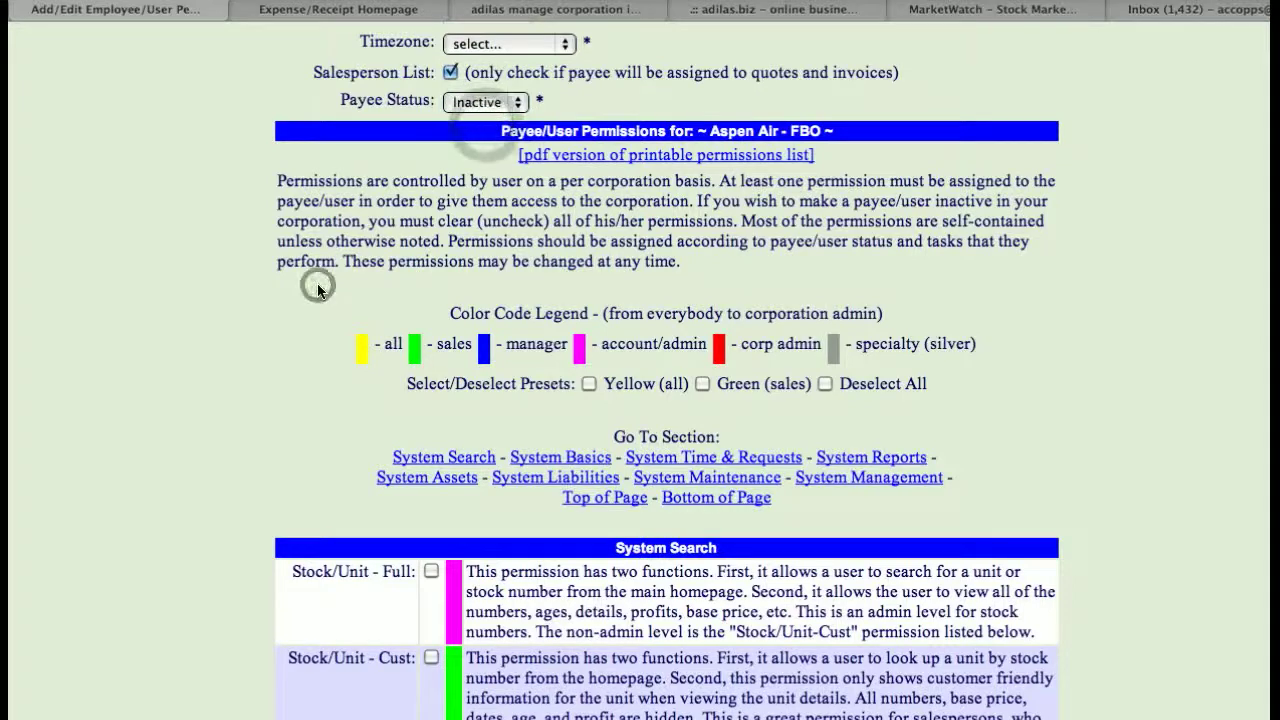
- Review the System Search permissions and their descriptions, from Stock/Unit - Full down to Customer
{"action": "scroll", "coordinate": [317, 289], "scroll_direction": "down", "scroll_amount": 10}
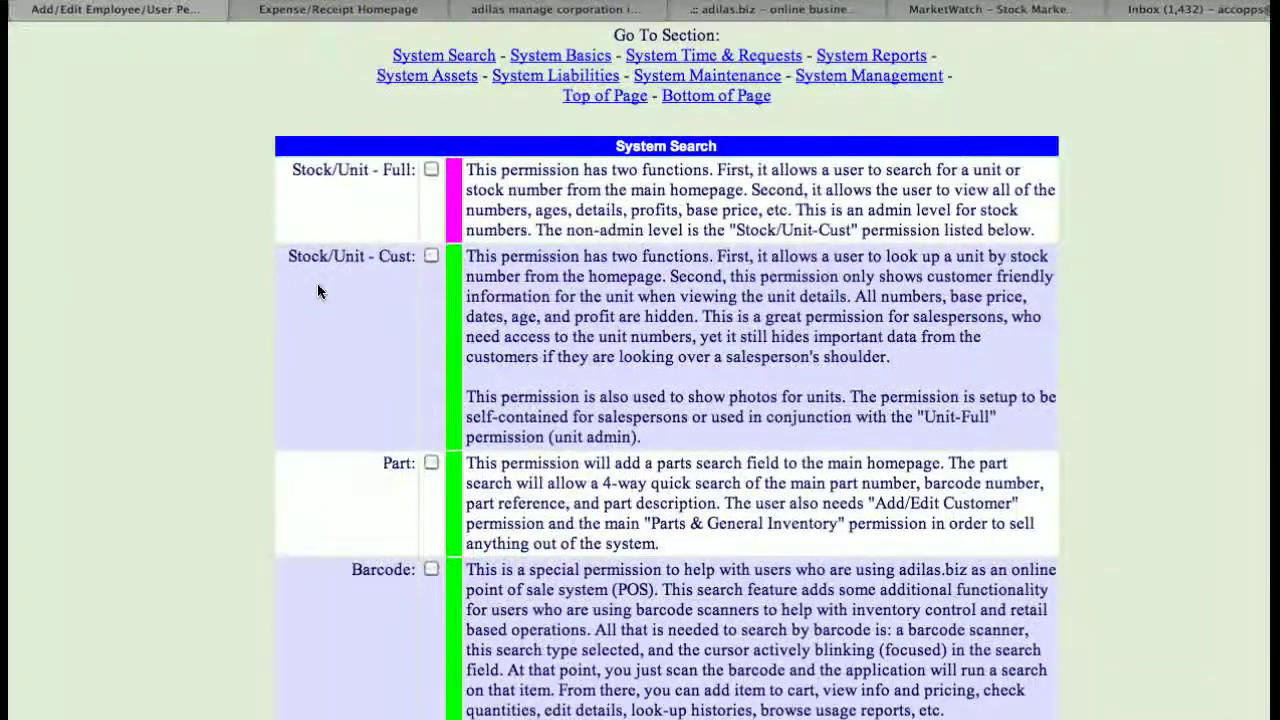
{"action": "scroll", "coordinate": [317, 290], "scroll_direction": "down", "scroll_amount": 1}
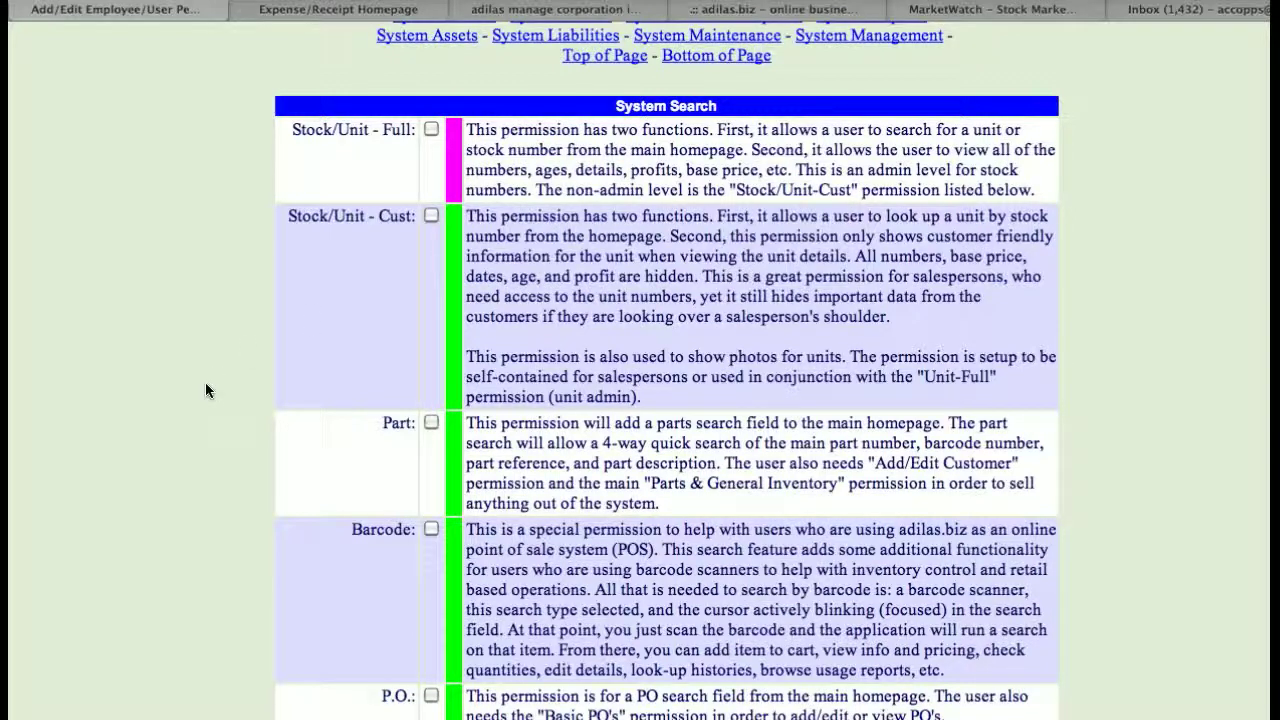
{"action": "scroll", "coordinate": [210, 393], "scroll_direction": "down", "scroll_amount": 5}
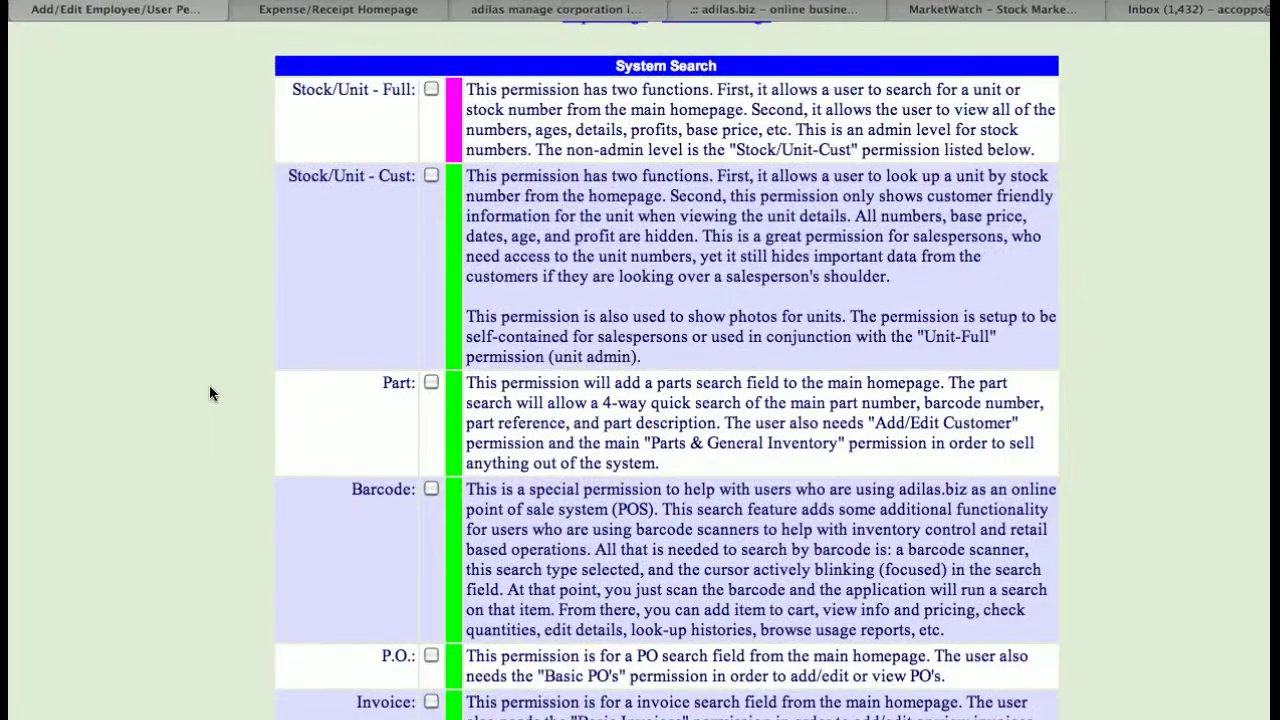
{"action": "scroll", "coordinate": [210, 393], "scroll_direction": "down", "scroll_amount": 8}
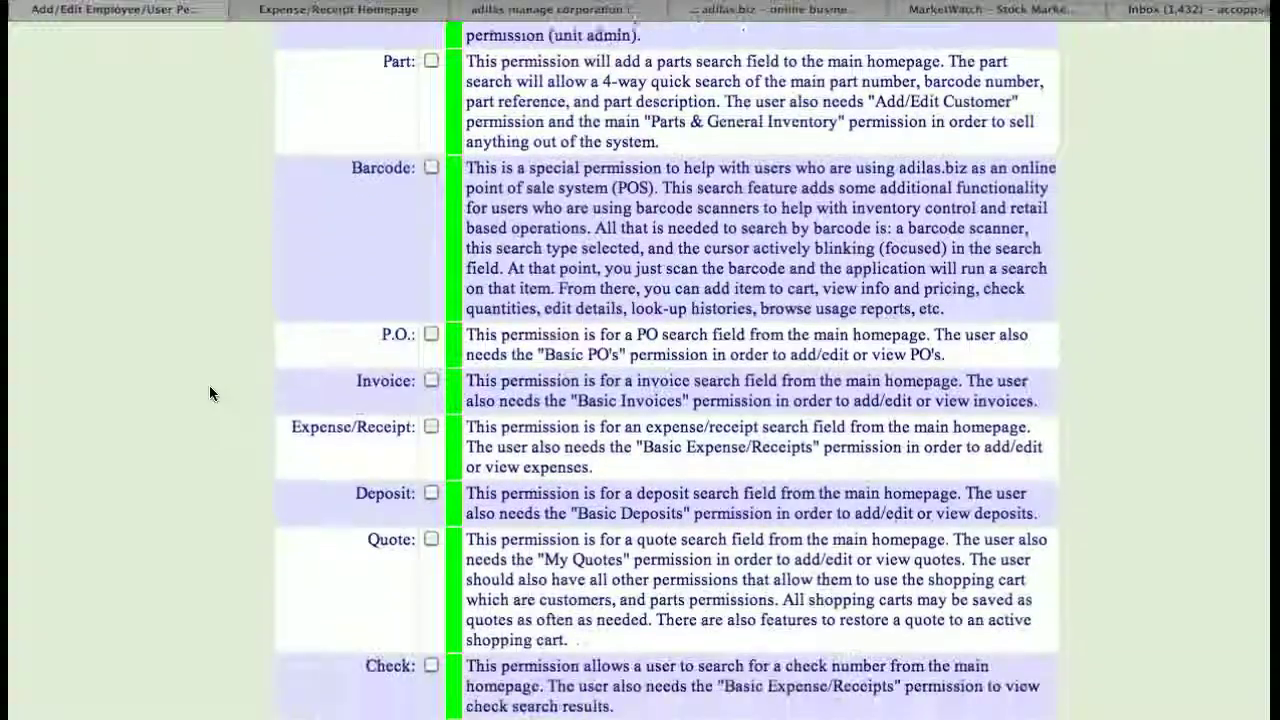
{"action": "scroll", "coordinate": [210, 393], "scroll_direction": "down", "scroll_amount": 14}
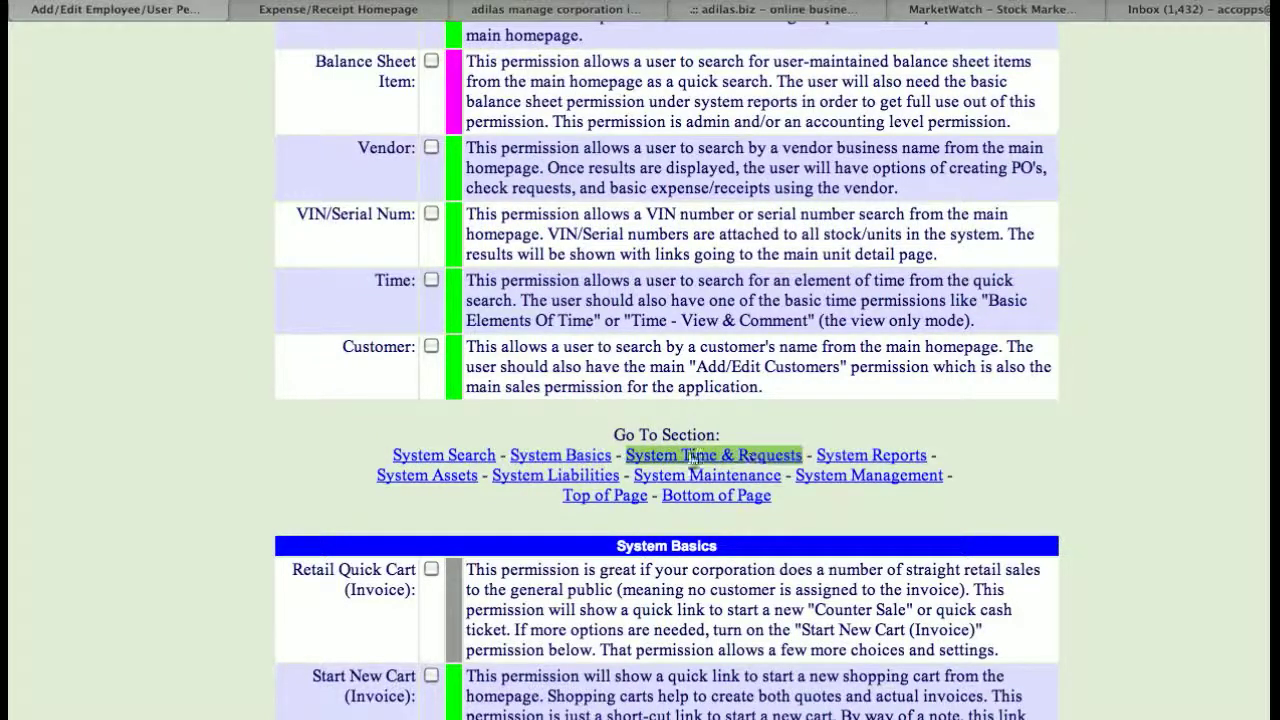
- View the System Management and System Maintenance permissions near the end of the page, and return to the start of the form
{"action": "left_click", "coordinate": [727, 500]}
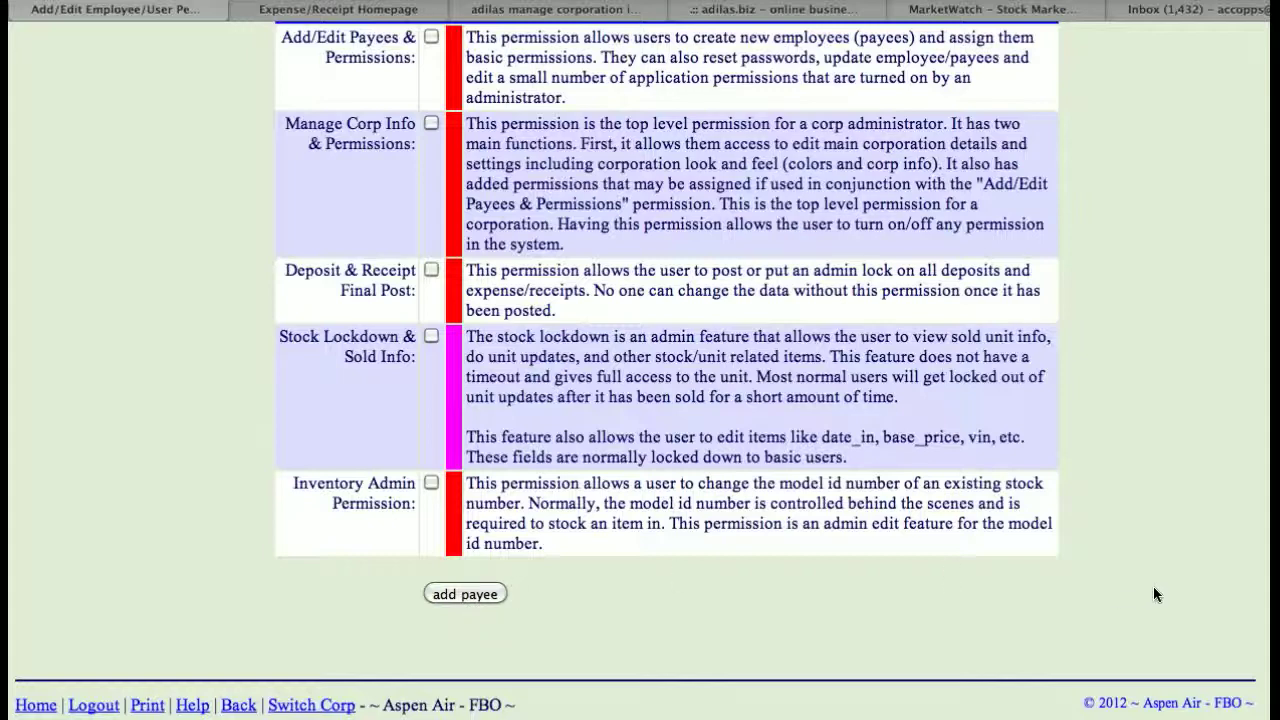
{"action": "scroll", "coordinate": [809, 624], "scroll_direction": "up", "scroll_amount": 10}
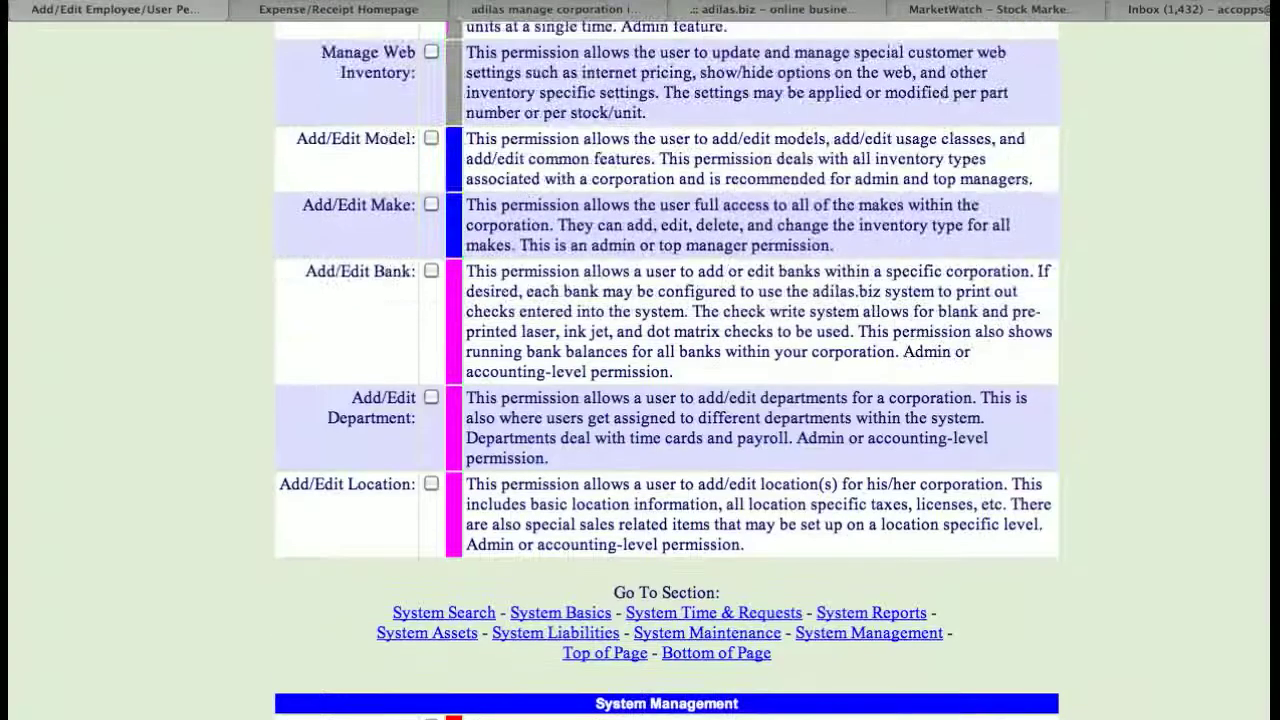
{"action": "left_click", "coordinate": [600, 652]}
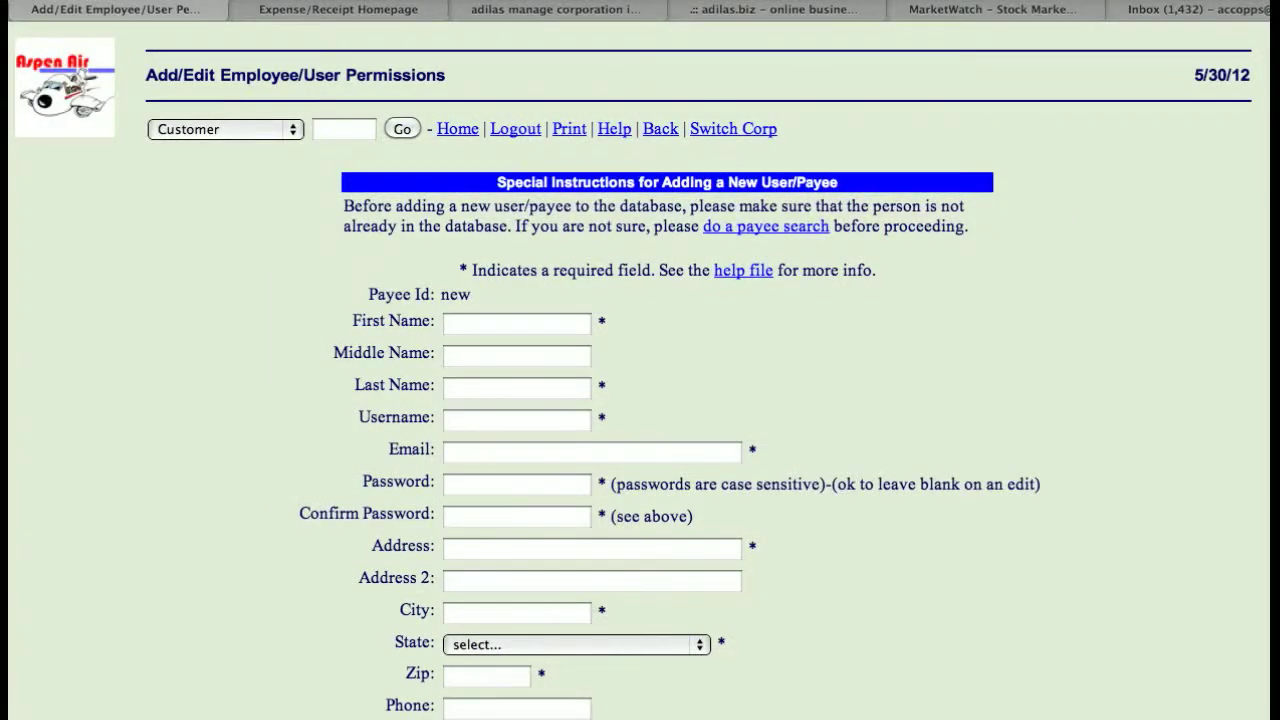
{"action": "left_click", "coordinate": [32, 1]}
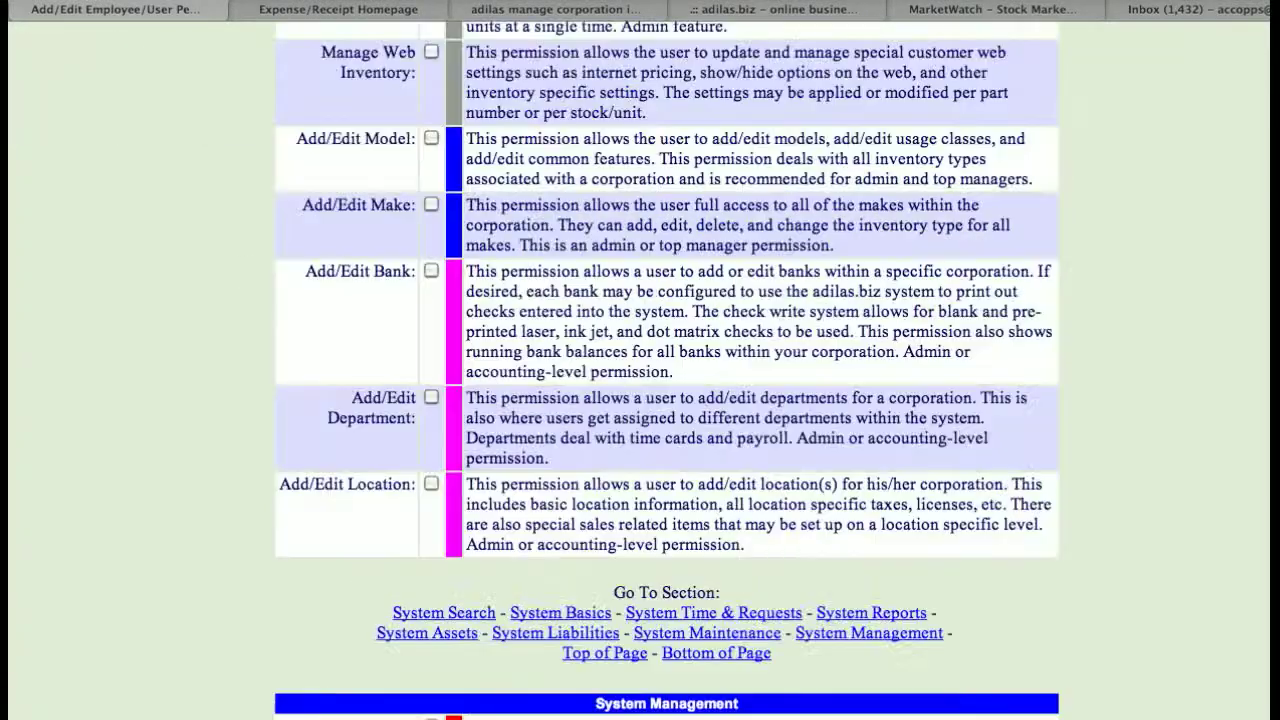
{"action": "left_click", "coordinate": [32, 1]}
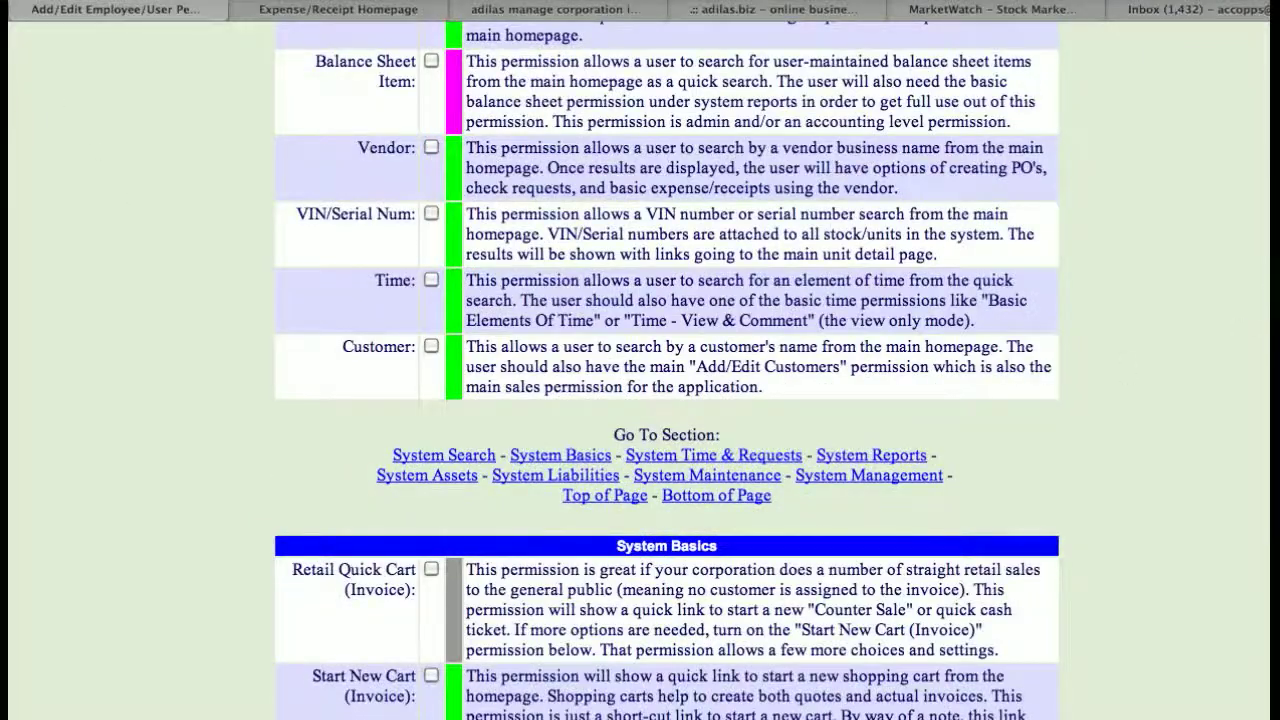
{"action": "scroll", "coordinate": [666, 370], "scroll_direction": "up", "scroll_amount": 20}
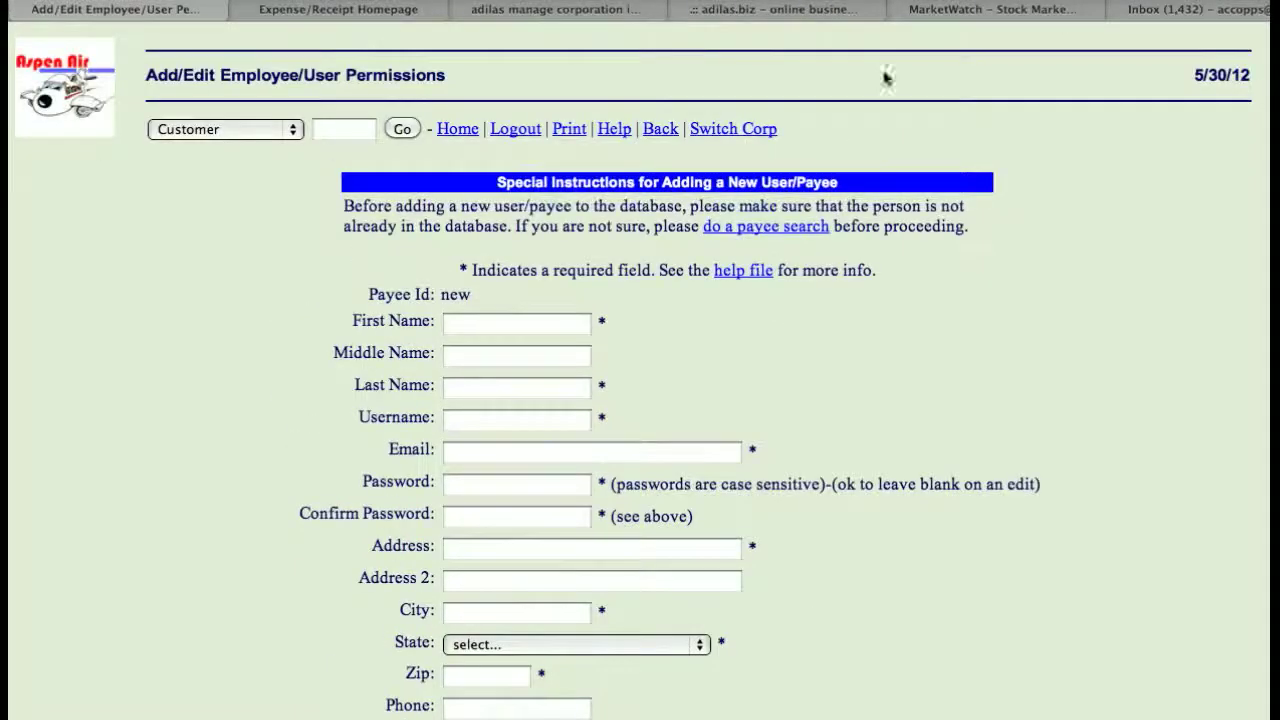
- Leave the new payee form for the Main Switchboard home page and open Add/Edit Payees & Permissions under System Management
{"action": "left_click", "coordinate": [93, 121]}
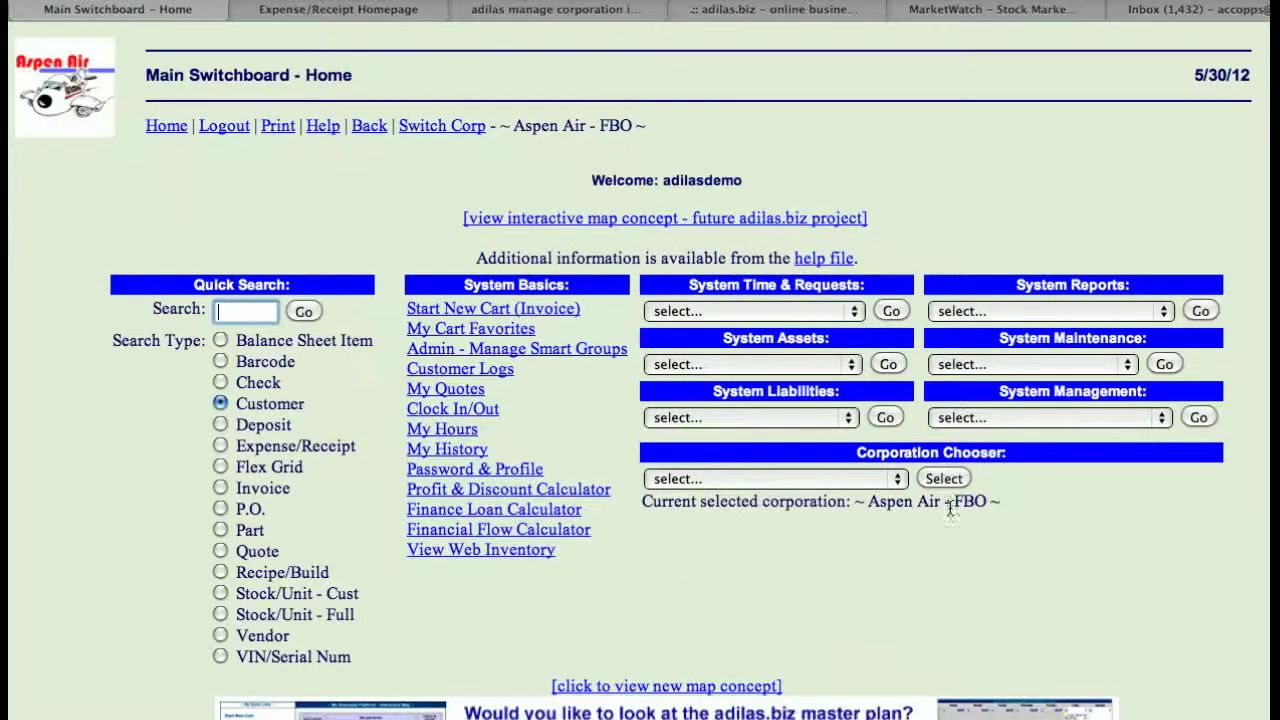
{"action": "left_click", "coordinate": [1107, 424]}
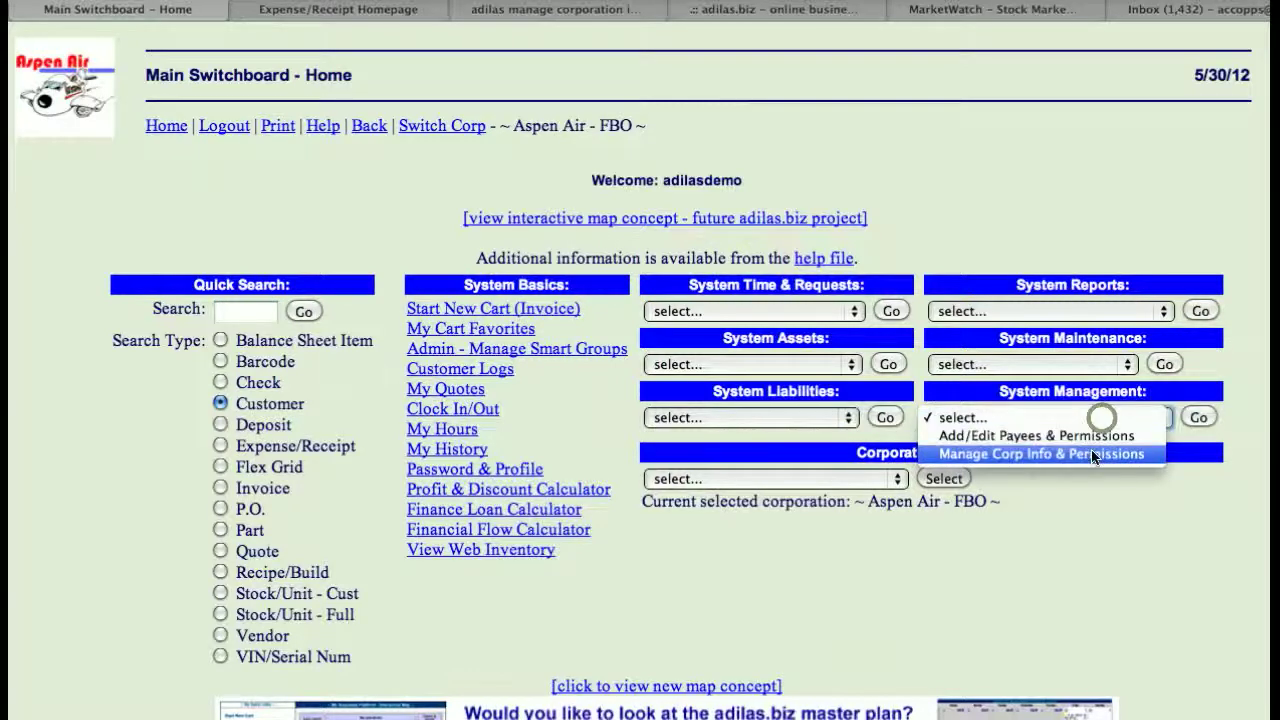
{"action": "left_click", "coordinate": [1097, 455]}
{"action": "left_click", "coordinate": [1101, 420]}
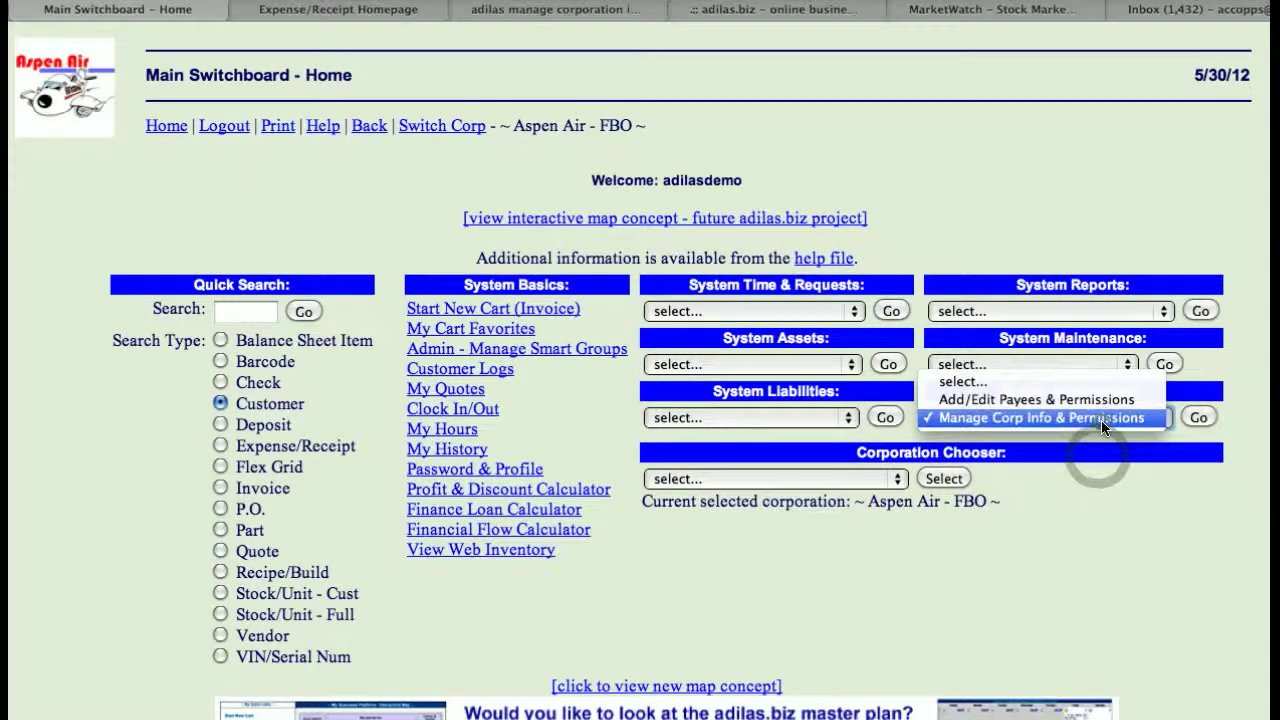
{"action": "left_click", "coordinate": [1104, 402]}
{"action": "left_click", "coordinate": [1198, 417]}
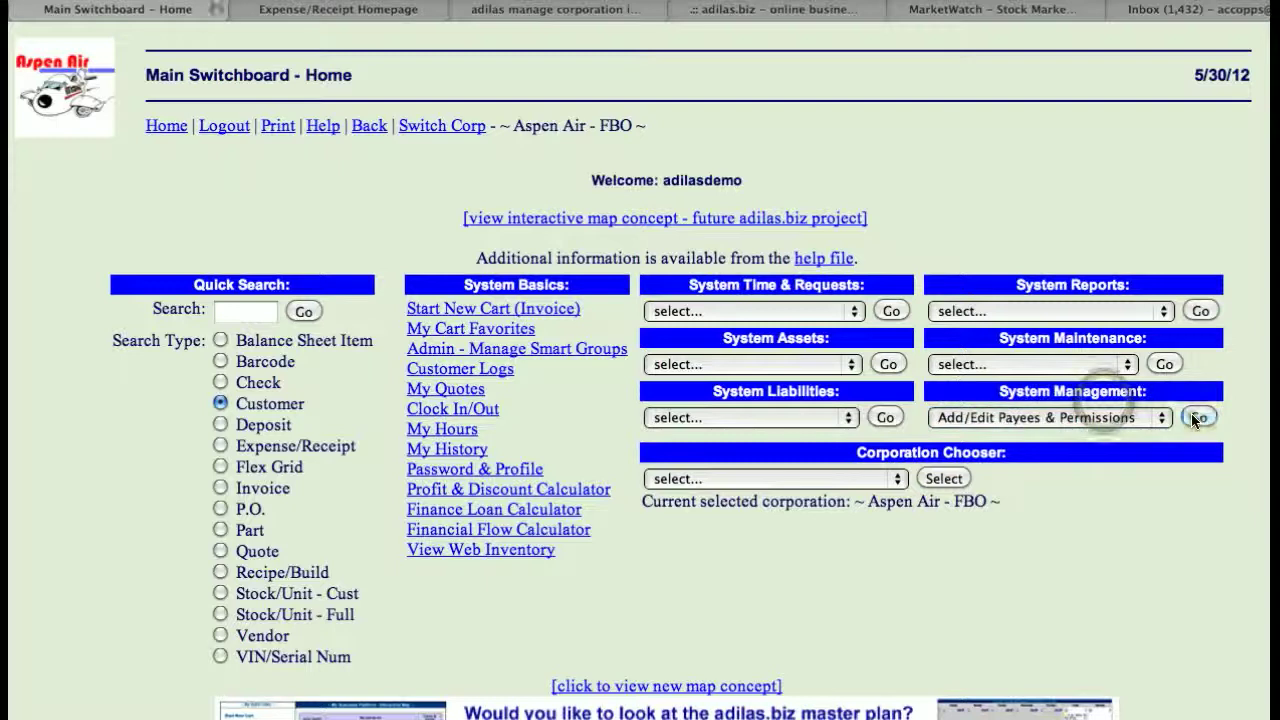